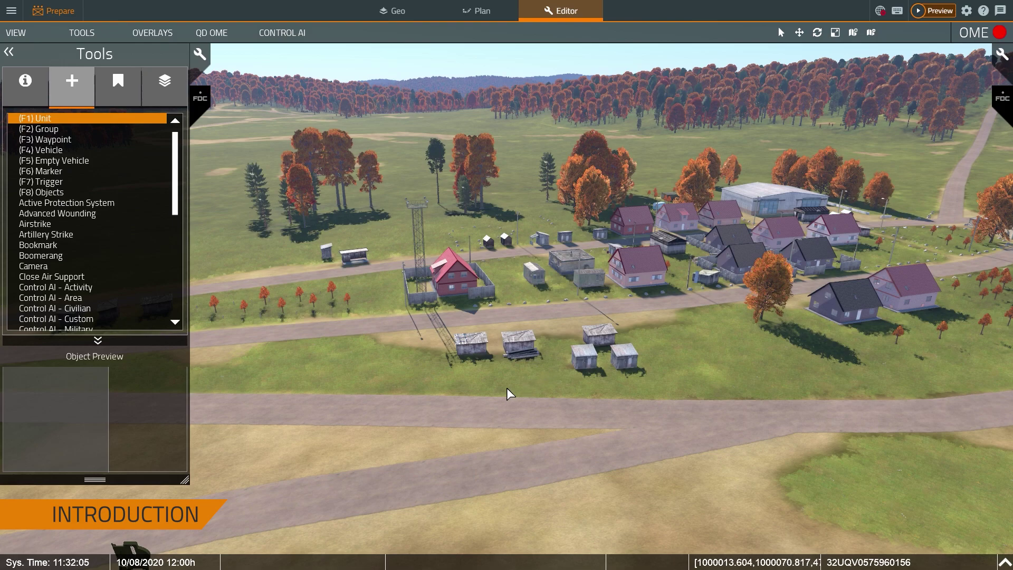
- Place a Rifleman - M4A1 CCO unit on the grass across the road from the row of small orange trees
{"action": "middle_click_drag", "start_coordinate": [468, 391], "coordinate": [275, 242]}
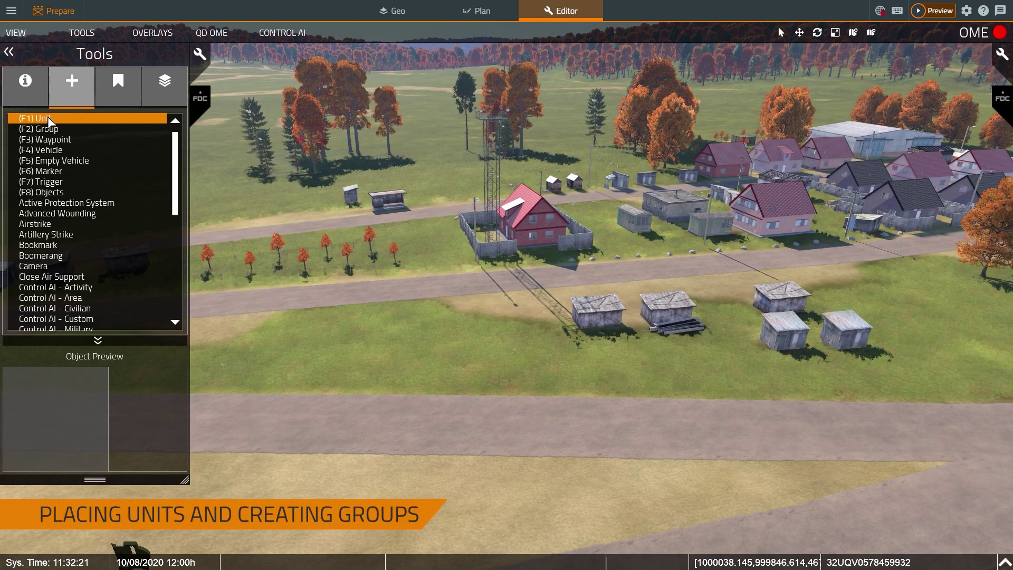
{"action": "double_click", "coordinate": [303, 334]}
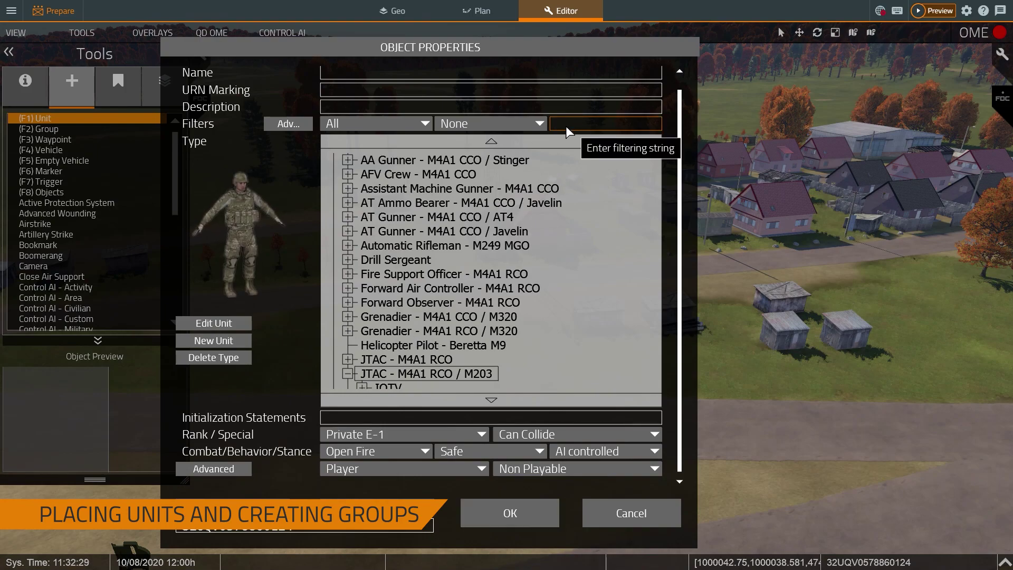
{"action": "scroll", "coordinate": [376, 351], "scroll_direction": "down", "scroll_amount": 7}
{"action": "scroll", "coordinate": [368, 348], "scroll_direction": "down", "scroll_amount": 1}
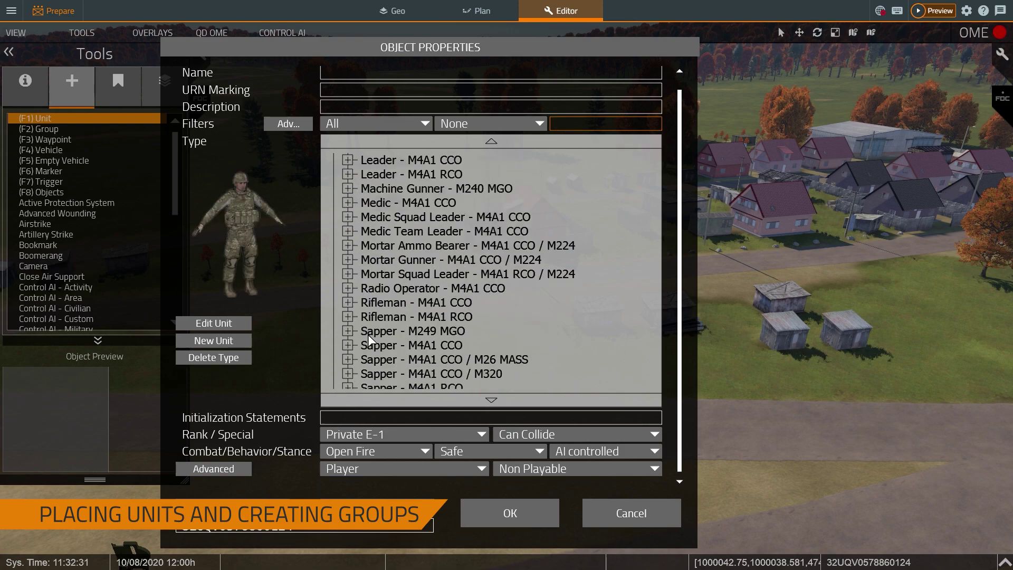
{"action": "left_click", "coordinate": [379, 307]}
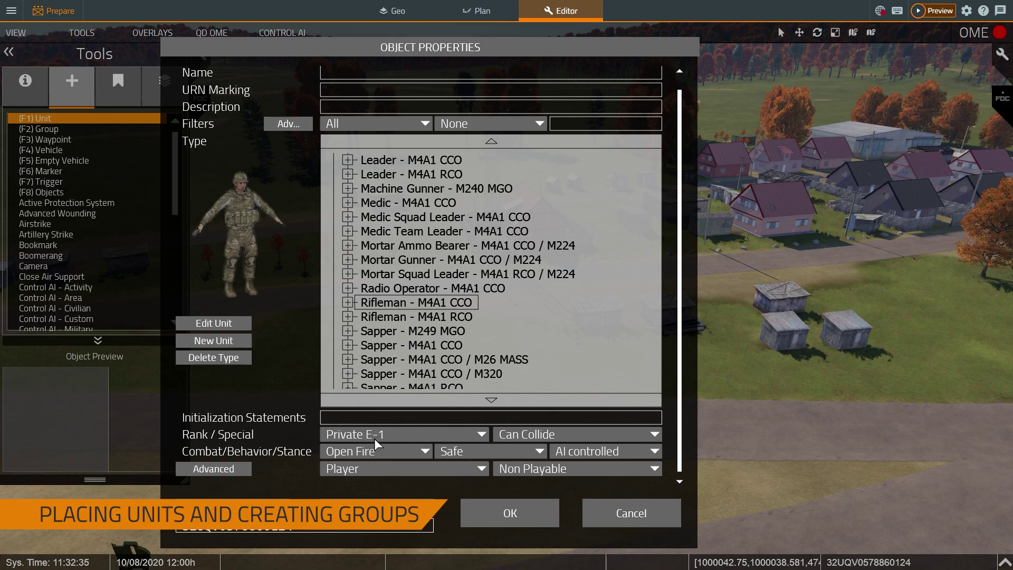
{"action": "left_click", "coordinate": [491, 518]}
- Paste eight copies of the rifleman around the first one in two loose columns on the grass
{"action": "scroll", "coordinate": [338, 373], "scroll_direction": "up", "scroll_amount": 5}
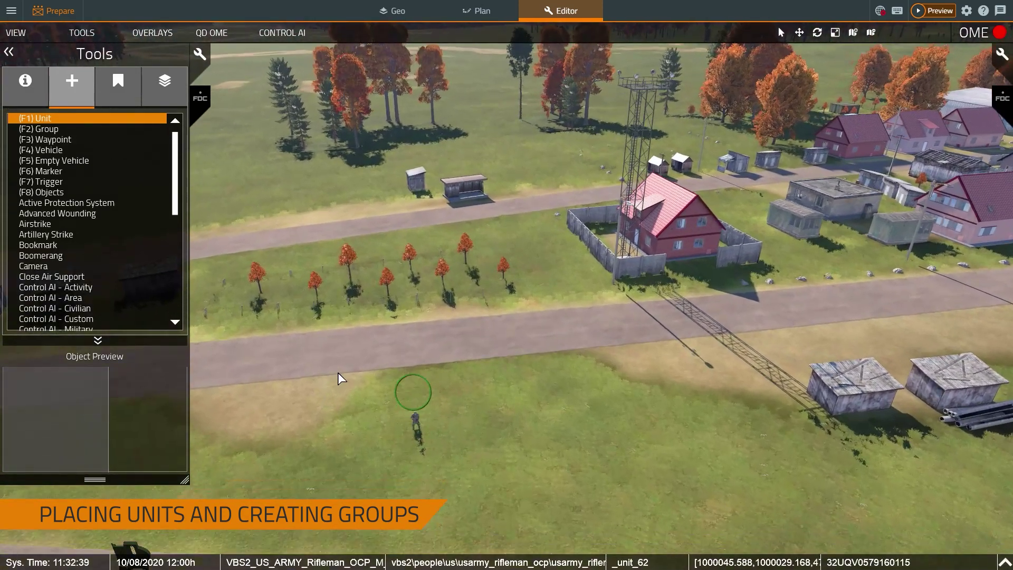
{"action": "key", "text": "ctrl+v"}
{"action": "key", "text": "ctrl+v"}
{"action": "key", "text": "ctrl+v"}
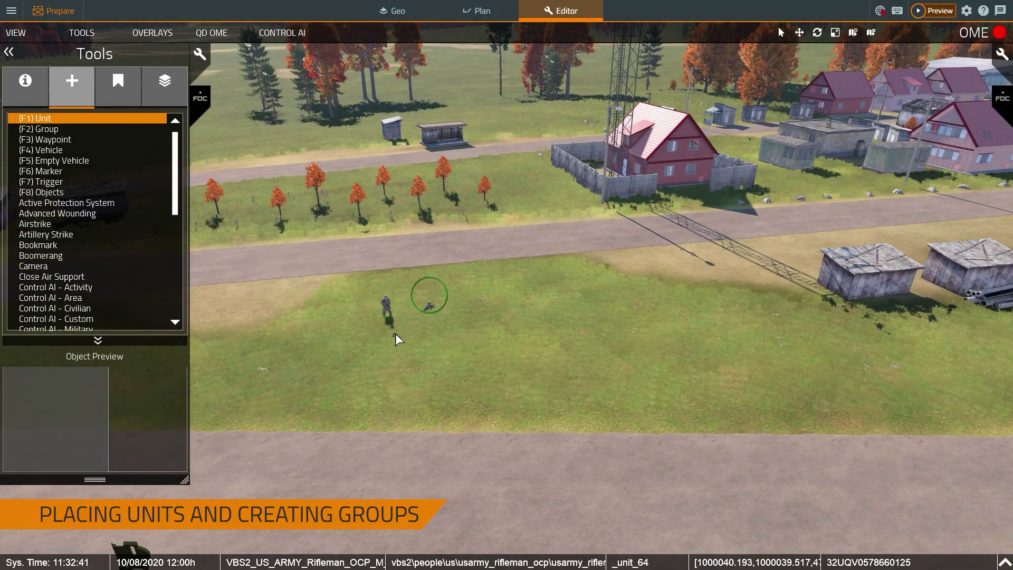
{"action": "key", "text": "ctrl+v"}
{"action": "key", "text": "ctrl+v"}
{"action": "key", "text": "ctrl+v"}
{"action": "key", "text": "ctrl+v"}
{"action": "key", "text": "ctrl+v"}
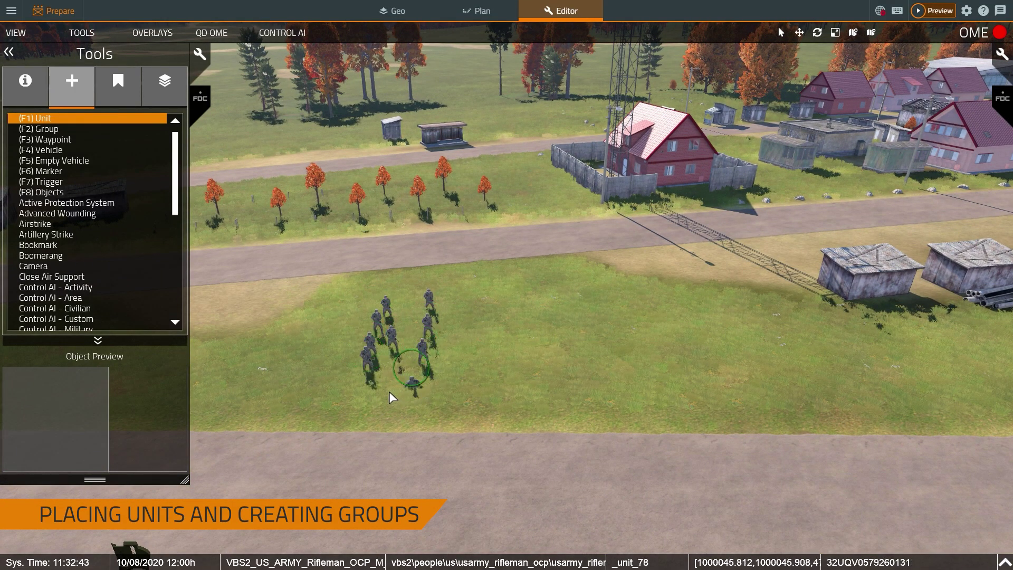
- Select all the placed riflemen and combine them into one group
{"action": "left_click_drag", "start_coordinate": [345, 253], "coordinate": [517, 423]}
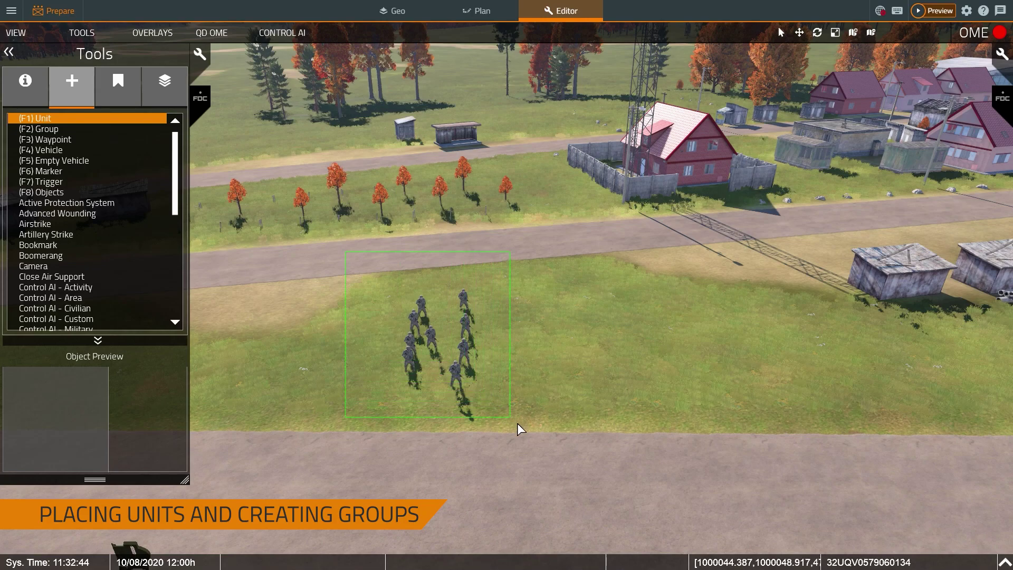
{"action": "right_click", "coordinate": [423, 308]}
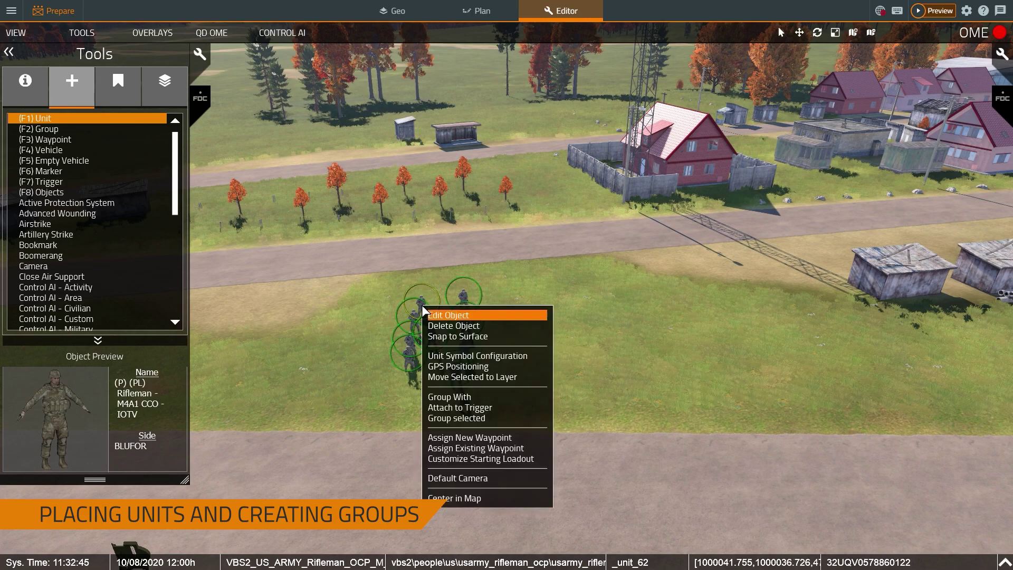
{"action": "left_click", "coordinate": [466, 418]}
{"action": "middle_click_drag", "start_coordinate": [436, 306], "coordinate": [516, 344]}
{"action": "left_click", "coordinate": [509, 297]}
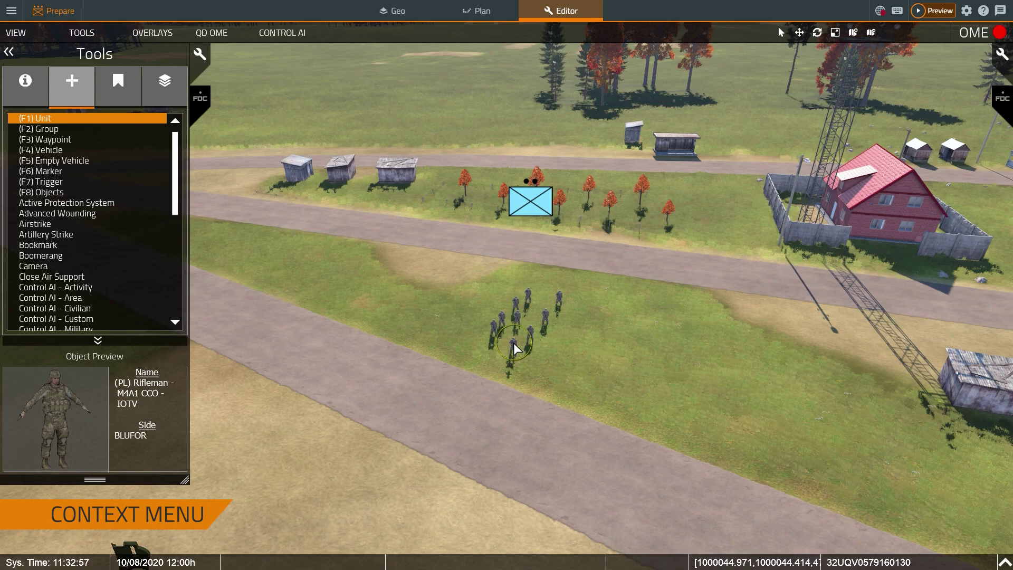
- Review one rifleman's starting loadout, including the available weapons and objects, and close it without changes
{"action": "right_click", "coordinate": [514, 343]}
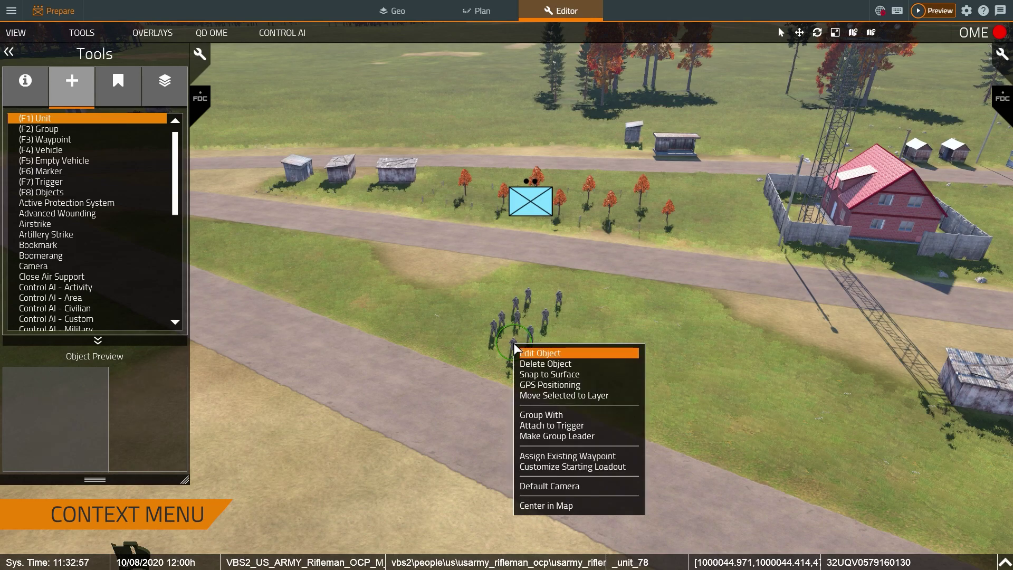
{"action": "left_click", "coordinate": [553, 467]}
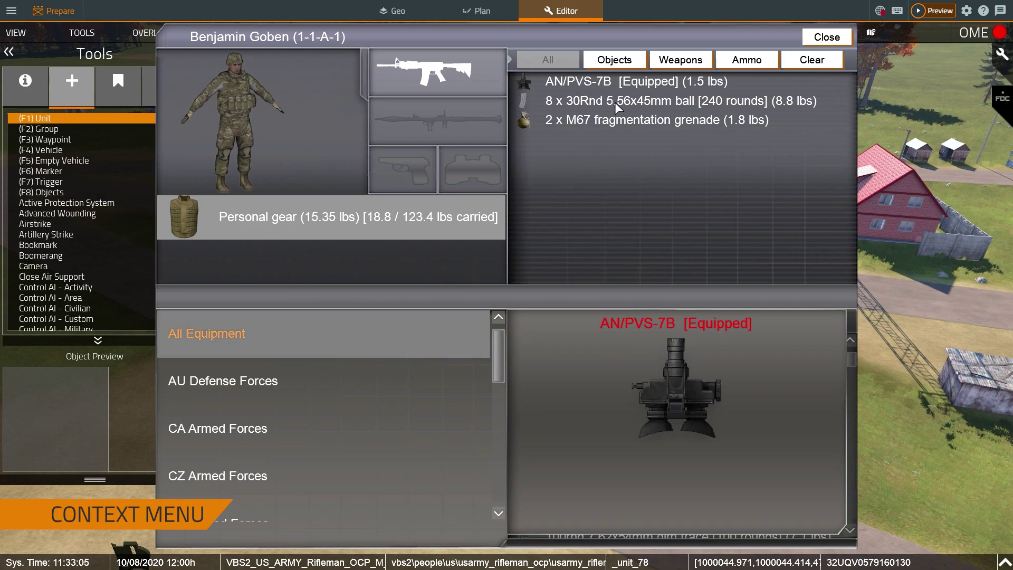
{"action": "left_click", "coordinate": [662, 324]}
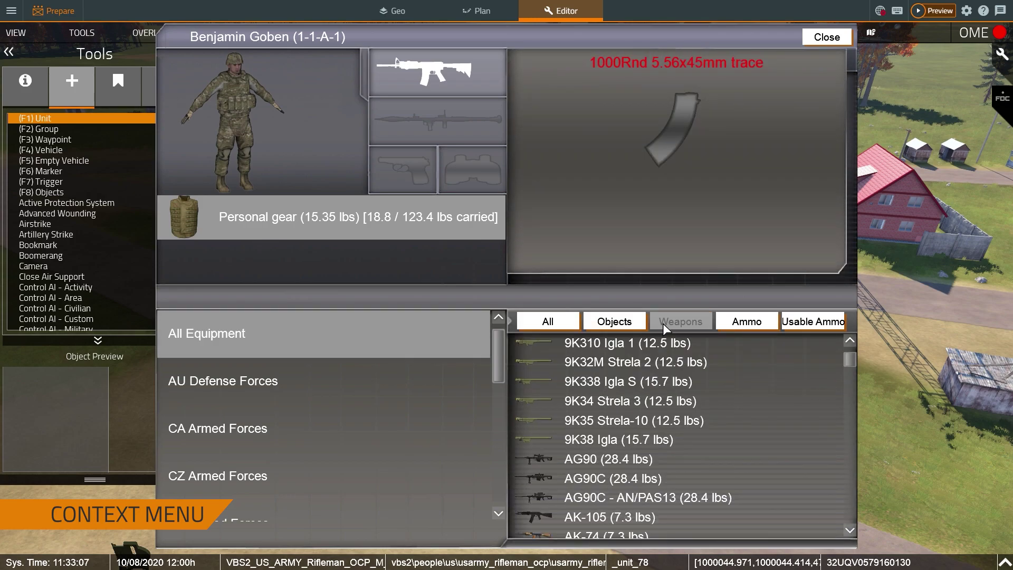
{"action": "left_click", "coordinate": [634, 324]}
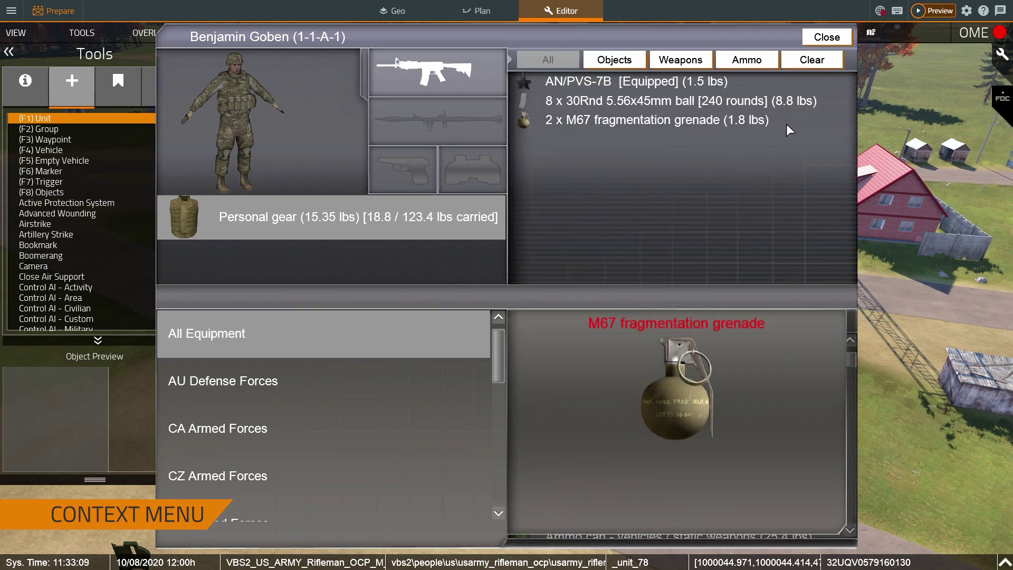
{"action": "left_click", "coordinate": [827, 37]}
- Choose Objects as the item type to place in the grass area between the red house's wall and the green cabin
{"action": "right_click_drag", "start_coordinate": [723, 210], "coordinate": [566, 267]}
{"action": "key", "text": "w"}
{"action": "left_click", "coordinate": [658, 258]}
{"action": "key", "text": "w"}
{"action": "key", "text": "d"}
{"action": "key", "text": "d"}
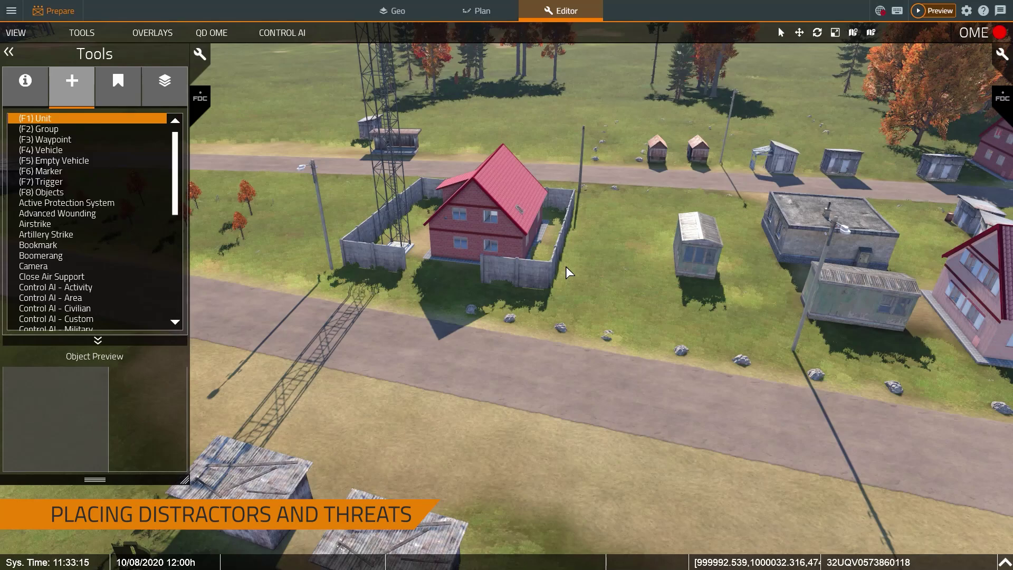
{"action": "key", "text": "w"}
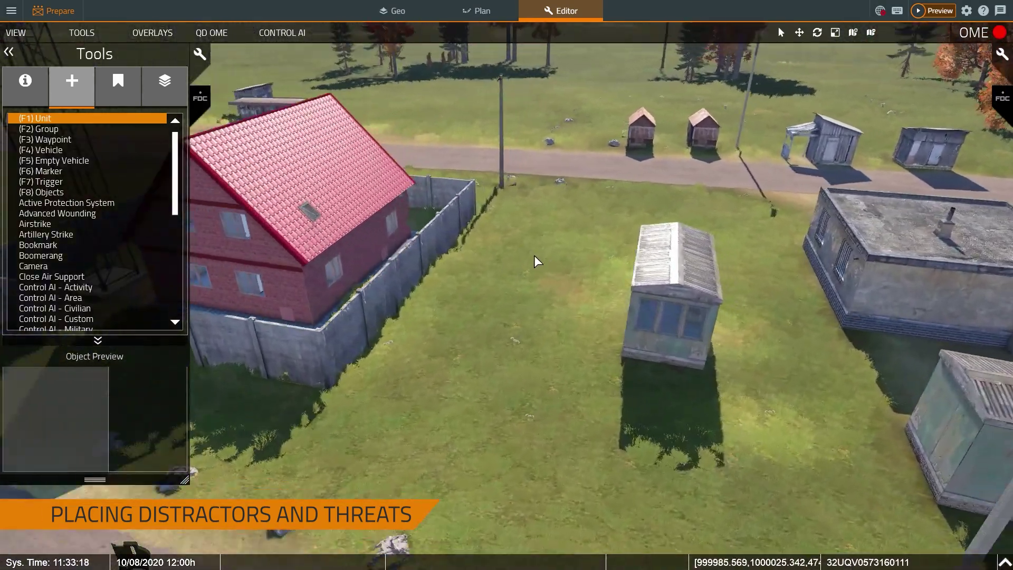
{"action": "key", "text": "w"}
{"action": "mouse_move", "coordinate": [534, 256]}
{"action": "right_mouse_down"}
{"action": "mouse_move", "coordinate": [508, 251]}
{"action": "mouse_move", "coordinate": [521, 257]}
{"action": "right_mouse_up"}
{"action": "key", "text": "w"}
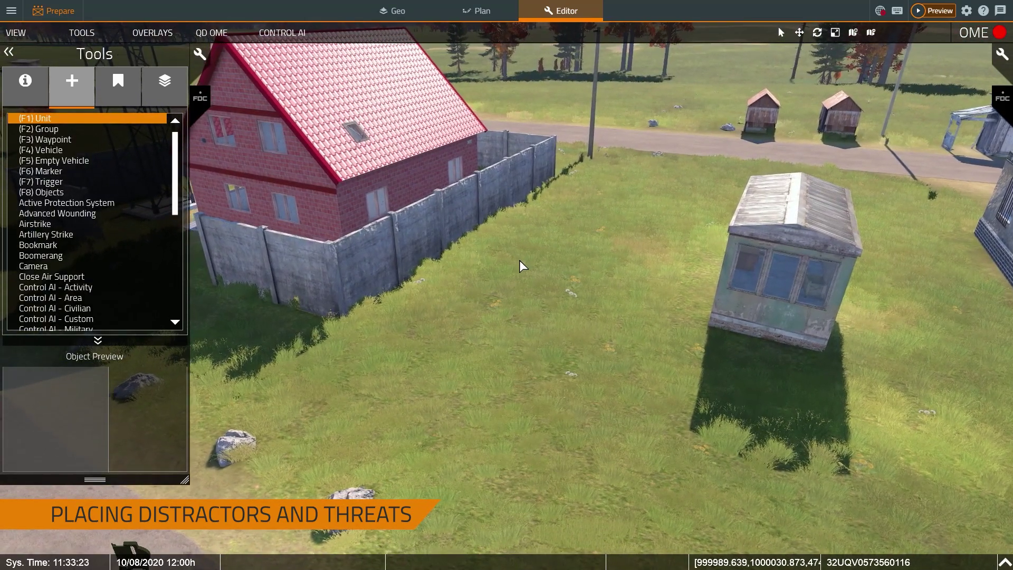
{"action": "left_click", "coordinate": [45, 193]}
{"action": "mouse_move", "coordinate": [491, 263]}
{"action": "right_mouse_down"}
{"action": "mouse_move", "coordinate": [502, 271]}
{"action": "mouse_move", "coordinate": [501, 261]}
{"action": "right_mouse_up"}
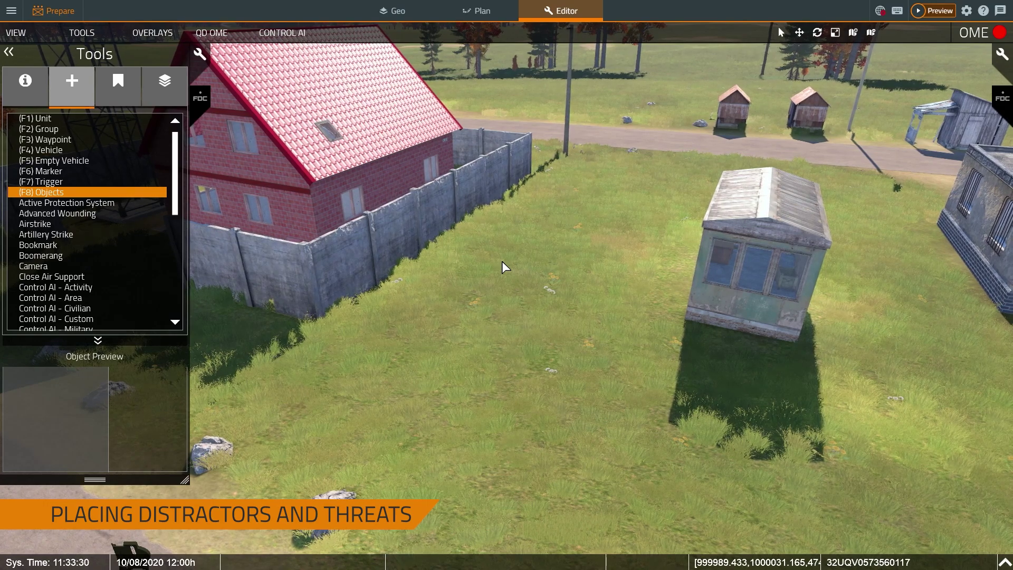
{"action": "key", "text": "w"}
{"action": "key", "text": "w"}
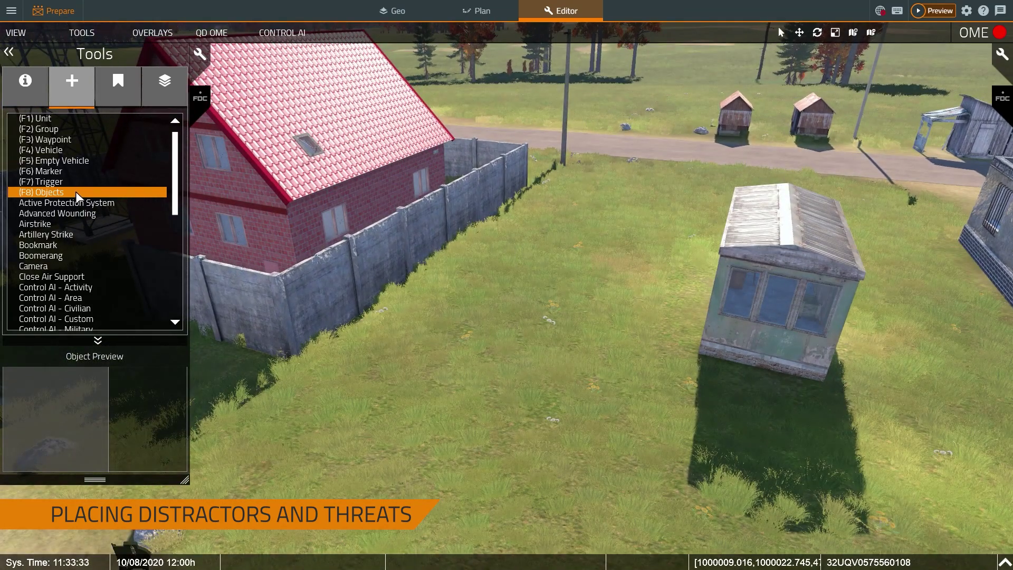
- Filter the object types by "target" and place an "Echo 1, brown, hands" popup target next to the concrete wall
{"action": "left_click", "coordinate": [533, 236]}
{"action": "left_click", "coordinate": [527, 120]}
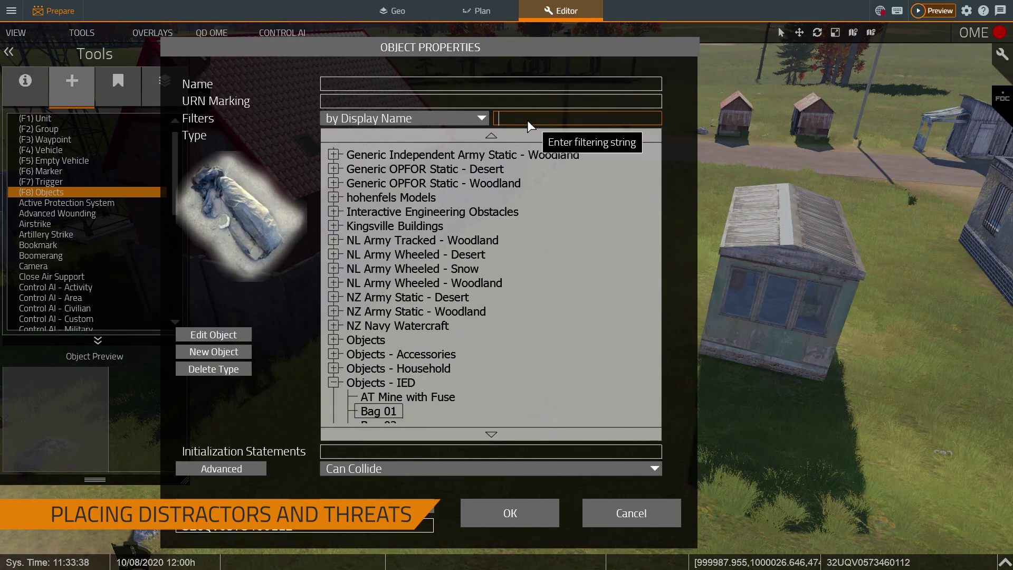
{"action": "type", "text": "target"}
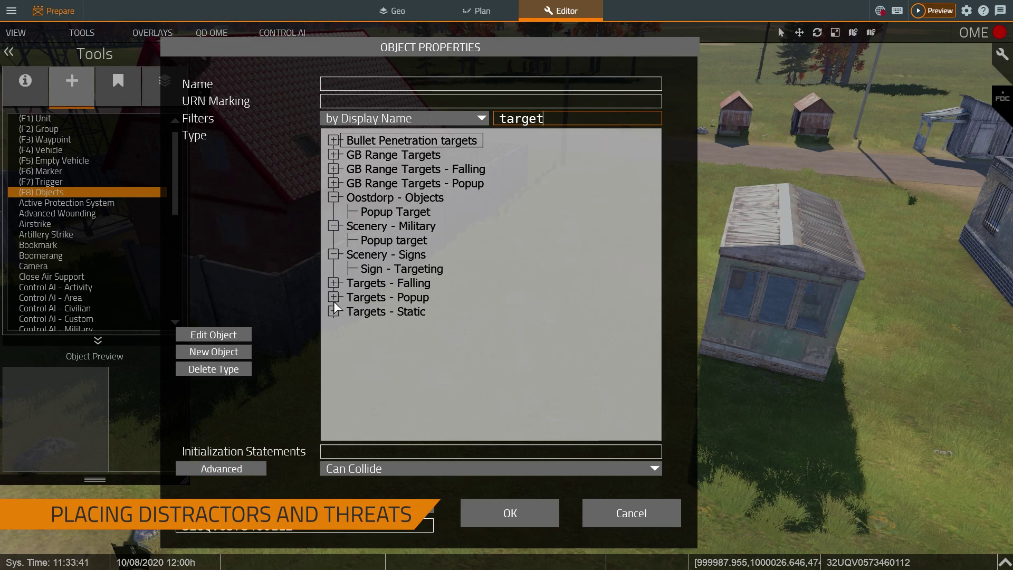
{"action": "left_click", "coordinate": [333, 297]}
{"action": "left_click", "coordinate": [389, 385]}
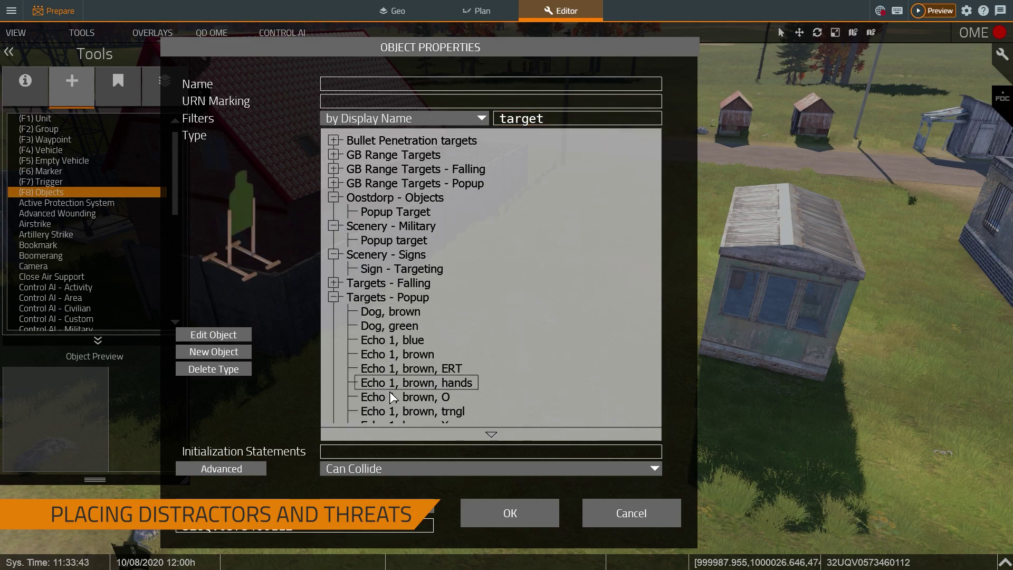
{"action": "left_click", "coordinate": [501, 511]}
{"action": "left_click_drag", "start_coordinate": [515, 258], "coordinate": [443, 301]}
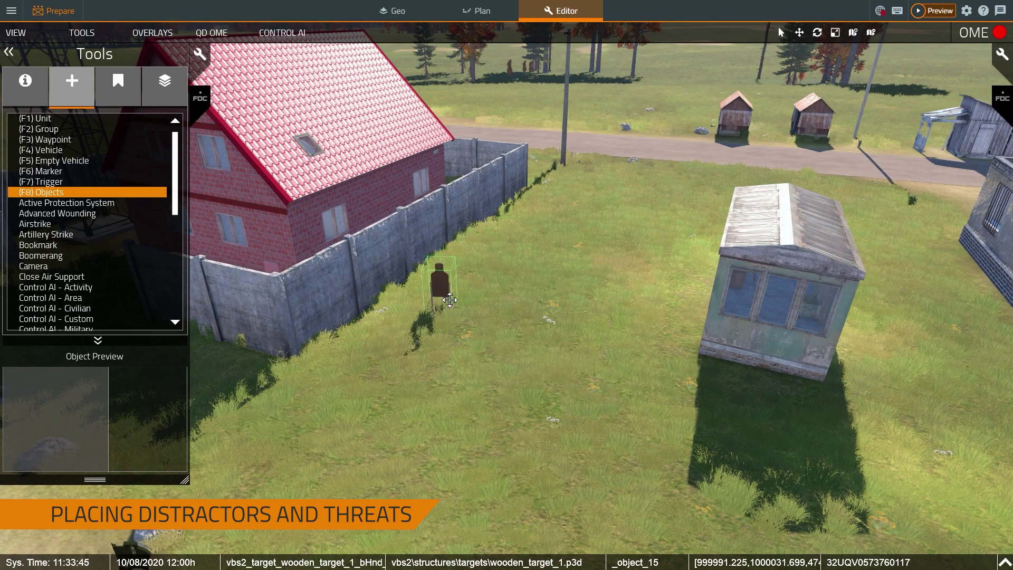
- Paste a second target farther along the wall and add another popup target on the grass beside them
{"action": "key", "text": "ctrl+v"}
{"action": "key", "text": "d"}
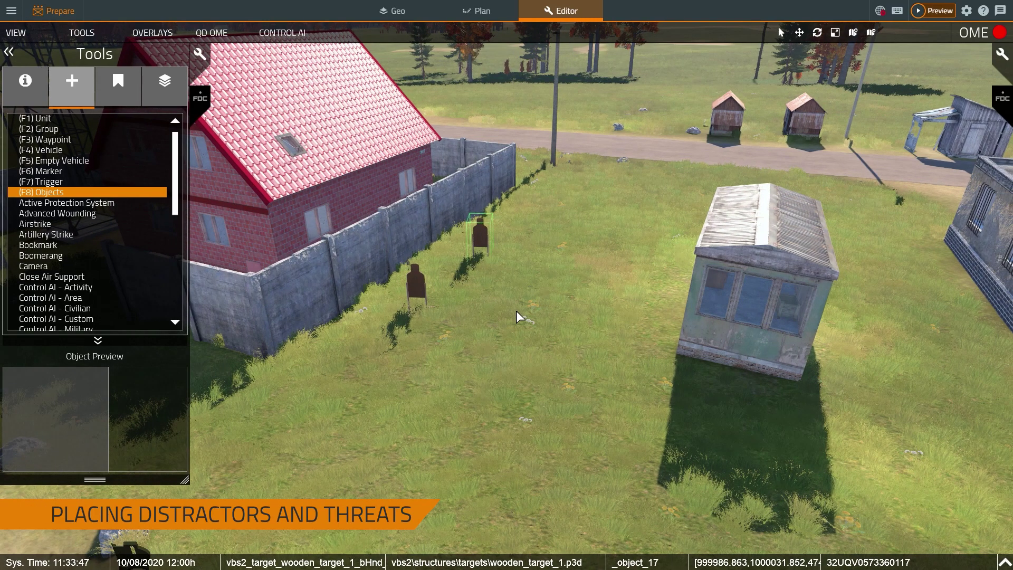
{"action": "double_click", "coordinate": [495, 304]}
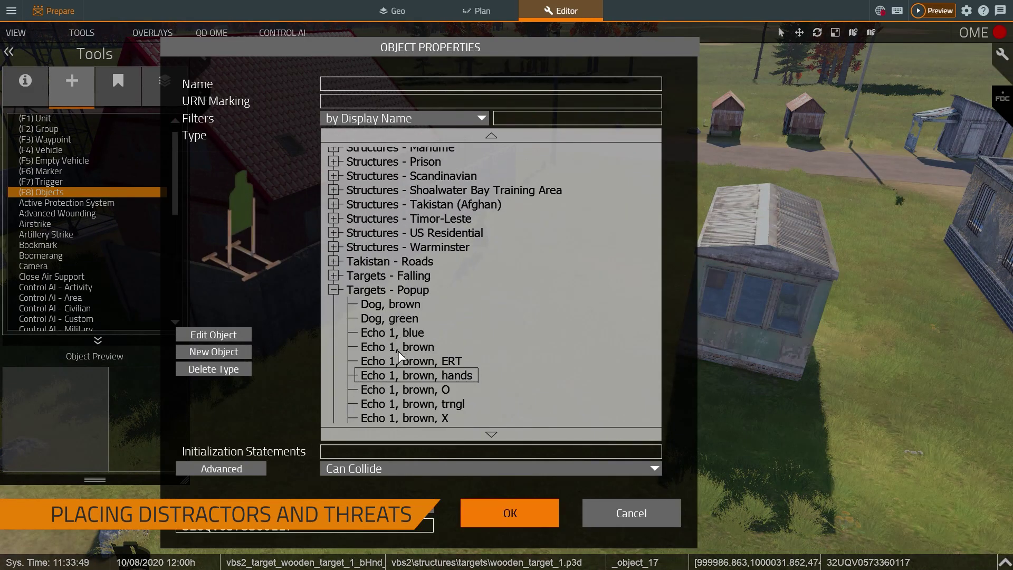
{"action": "left_click", "coordinate": [510, 513]}
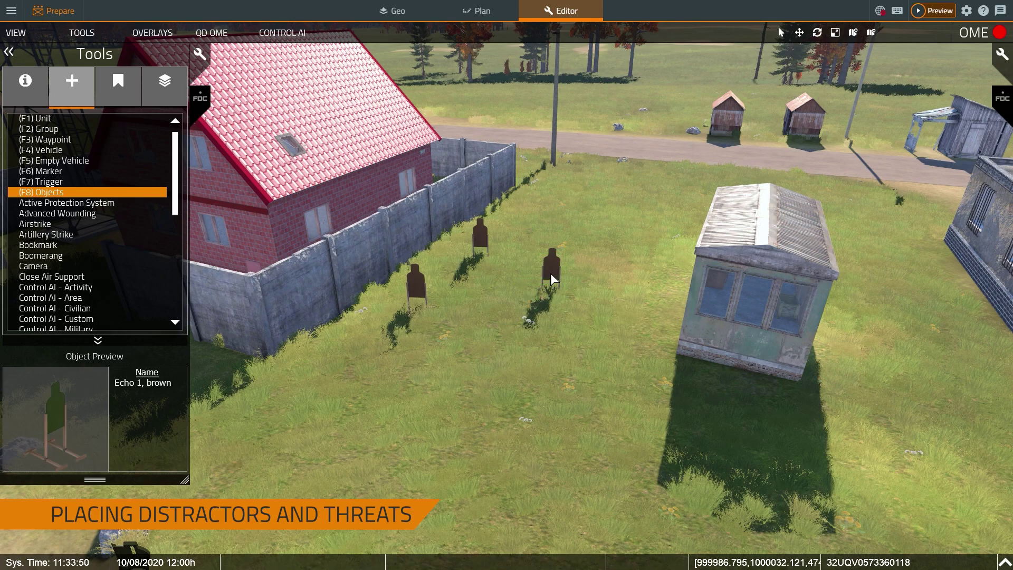
- Start a new object at the green cabin, filter its types by "ied" and expand the Objects - IED category
{"action": "key", "text": "d"}
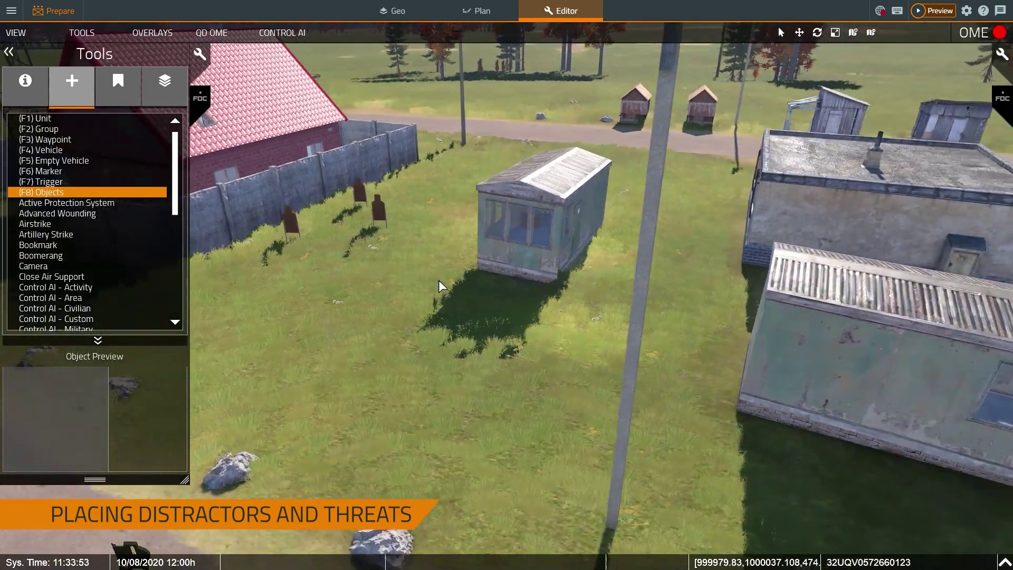
{"action": "key", "text": "w"}
{"action": "key", "text": "d"}
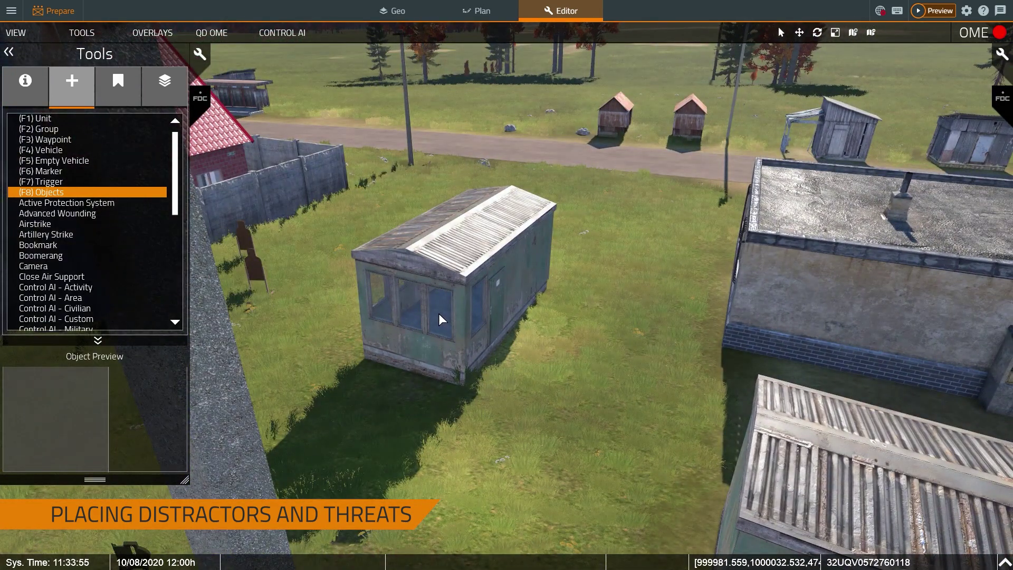
{"action": "double_click", "coordinate": [428, 305]}
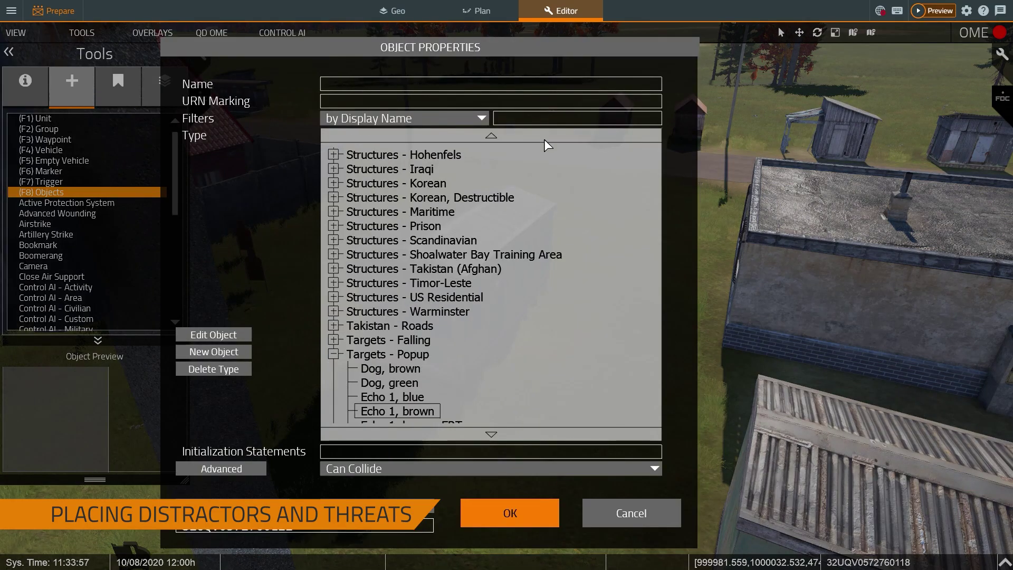
{"action": "left_click", "coordinate": [539, 119]}
{"action": "type", "text": "ied"}
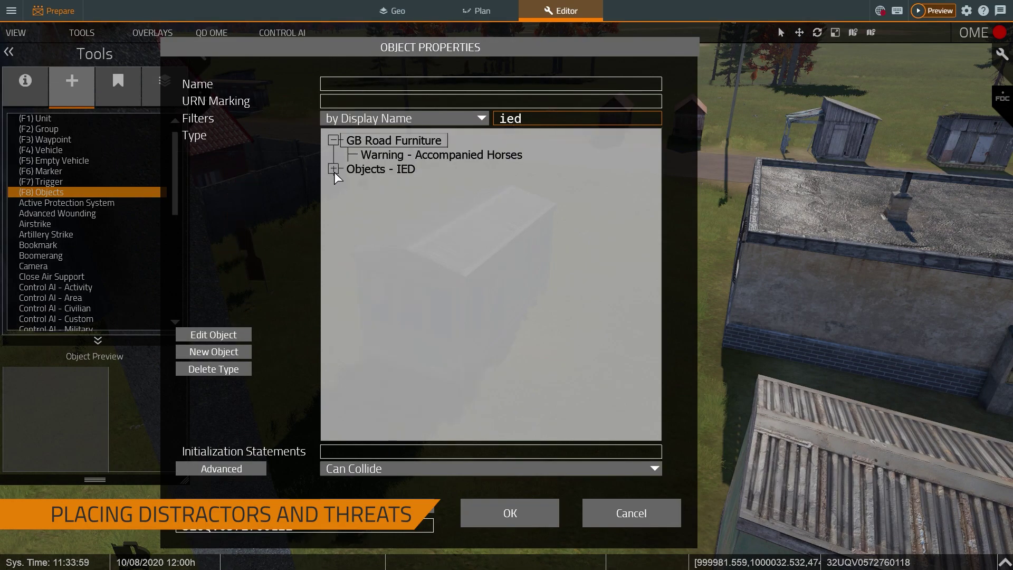
{"action": "left_click", "coordinate": [333, 169]}
- Place a Small Parcel with Fuse at the green cabin and reposition it
{"action": "scroll", "coordinate": [408, 302], "scroll_direction": "down", "scroll_amount": 3}
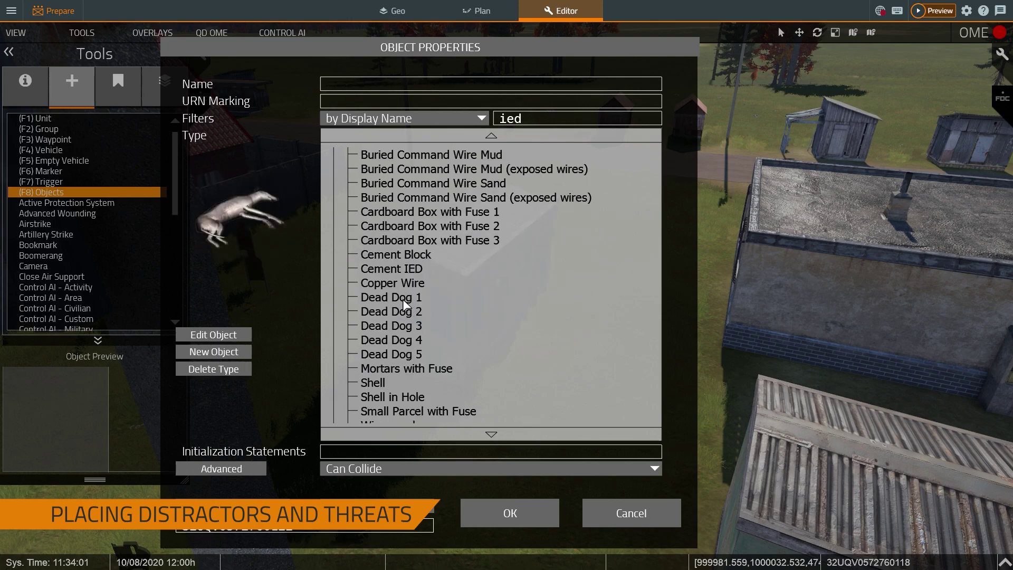
{"action": "scroll", "coordinate": [405, 301], "scroll_direction": "up", "scroll_amount": 3}
{"action": "scroll", "coordinate": [405, 299], "scroll_direction": "down", "scroll_amount": 2}
{"action": "scroll", "coordinate": [404, 297], "scroll_direction": "down", "scroll_amount": 3}
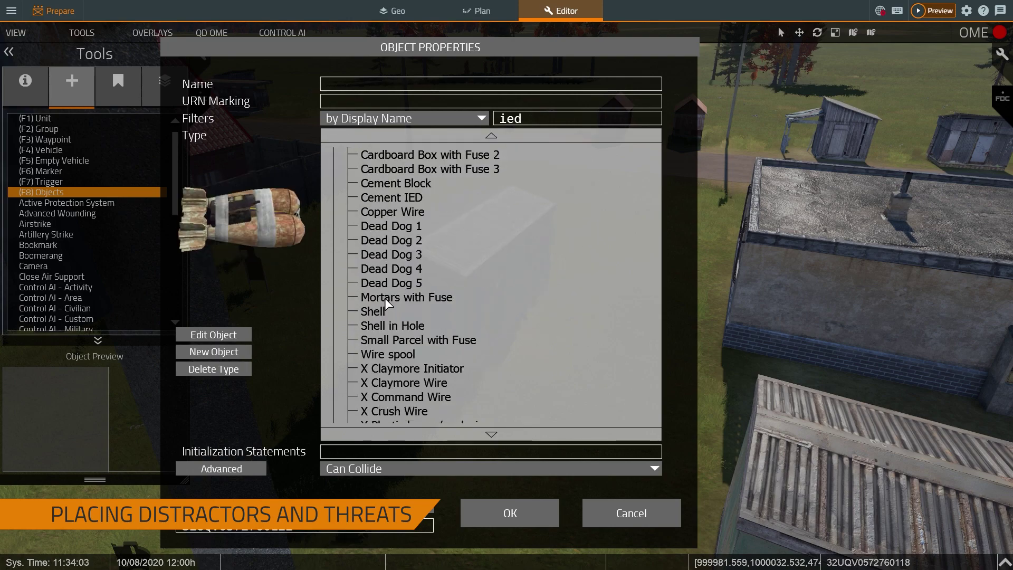
{"action": "left_click", "coordinate": [390, 339]}
{"action": "left_click", "coordinate": [510, 513]}
{"action": "scroll", "coordinate": [469, 444], "scroll_direction": "up", "scroll_amount": 3}
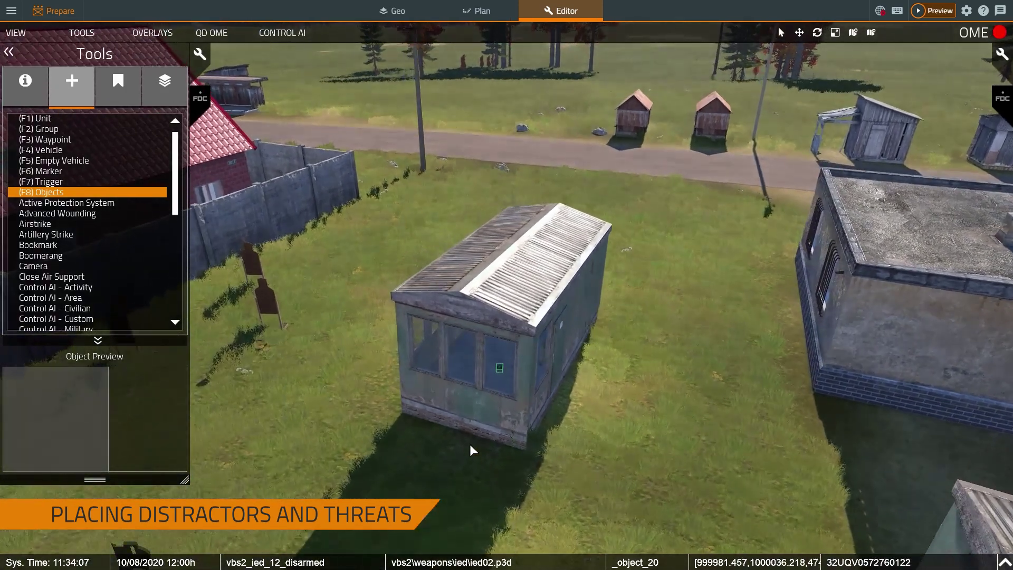
{"action": "left_click_drag", "start_coordinate": [505, 393], "coordinate": [593, 421]}
- Start a new unit on the grass beside the end wall of the large pink house
{"action": "mouse_move", "coordinate": [622, 417]}
{"action": "right_mouse_down"}
{"action": "mouse_move", "coordinate": [633, 412]}
{"action": "mouse_move", "coordinate": [579, 410]}
{"action": "mouse_move", "coordinate": [633, 409]}
{"action": "right_mouse_up"}
{"action": "key", "text": "d"}
{"action": "key", "text": "F1"}
{"action": "key", "text": "s"}
{"action": "key", "text": "d"}
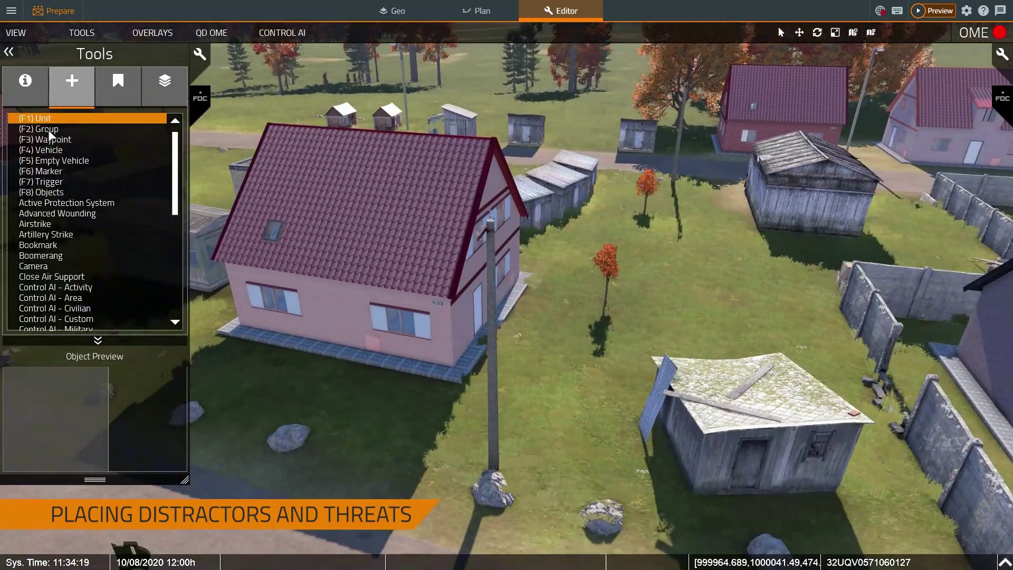
{"action": "key", "text": "d"}
{"action": "key", "text": "w"}
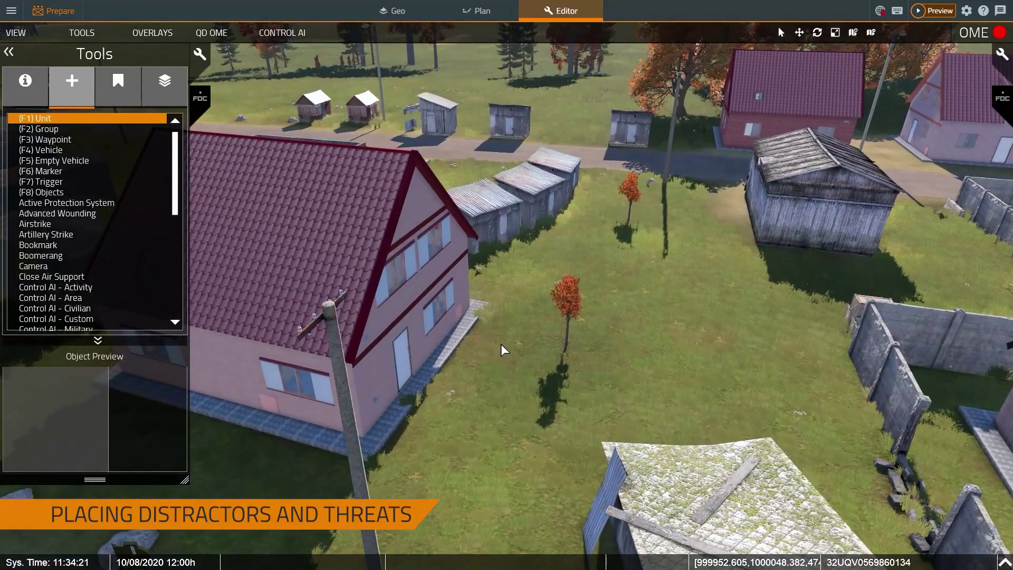
{"action": "double_click", "coordinate": [506, 343]}
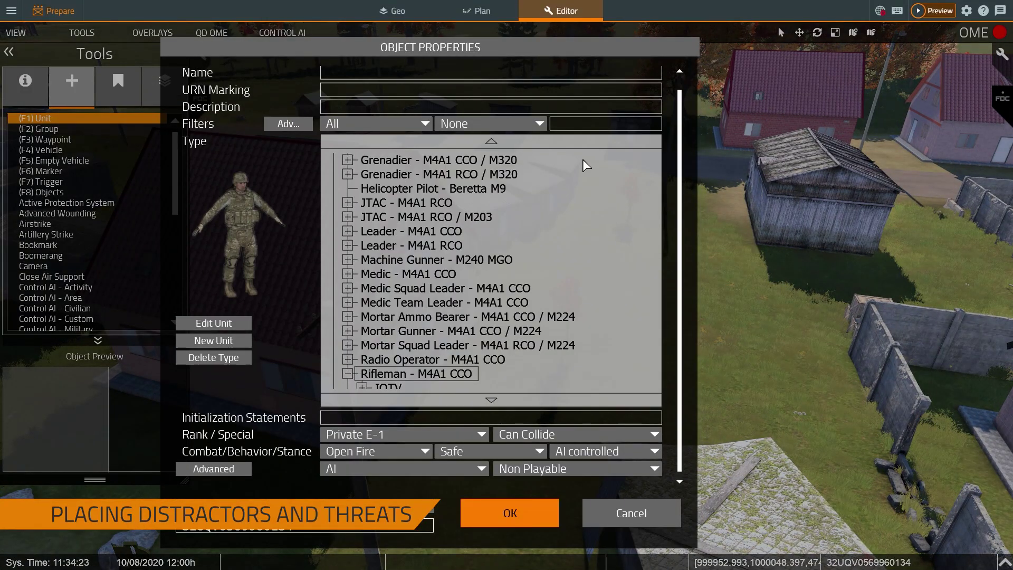
- Filter the unit types by "opfor" and place a Generic OPFOR Woodland "Soldier - AK74" beside the pink house
{"action": "left_click", "coordinate": [575, 130]}
{"action": "type", "text": "opfor"}
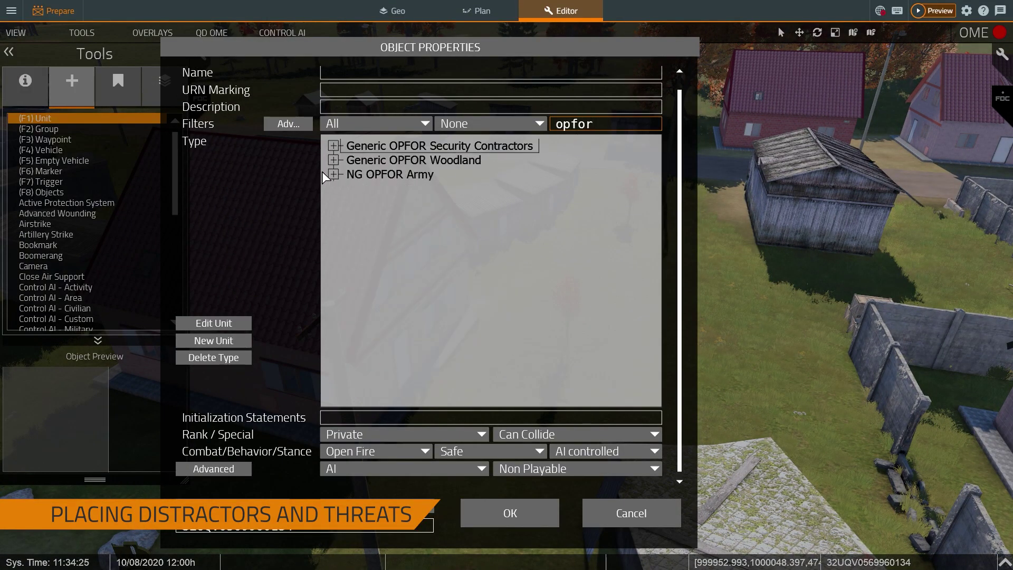
{"action": "left_click", "coordinate": [334, 160]}
{"action": "left_click", "coordinate": [395, 231]}
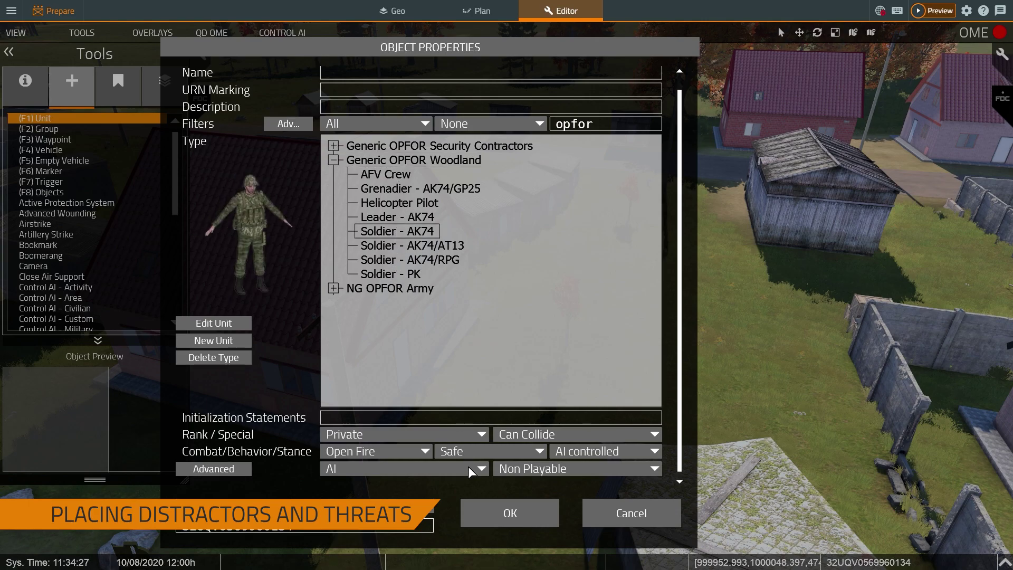
{"action": "left_click", "coordinate": [491, 510]}
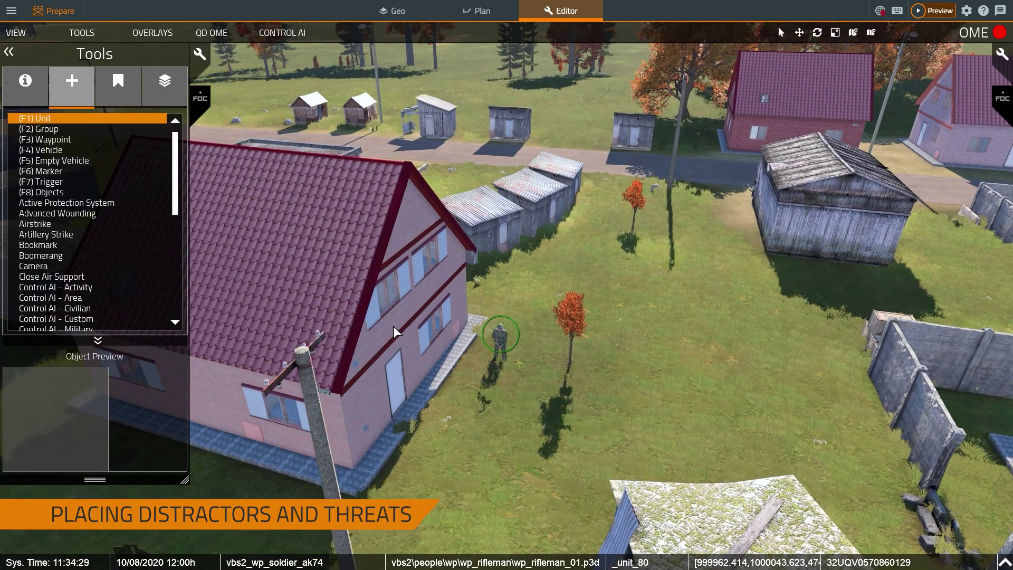
- Choose Surrender as the type of editor object to add for the OPFOR soldier
{"action": "middle_click_drag", "start_coordinate": [476, 332], "coordinate": [299, 319]}
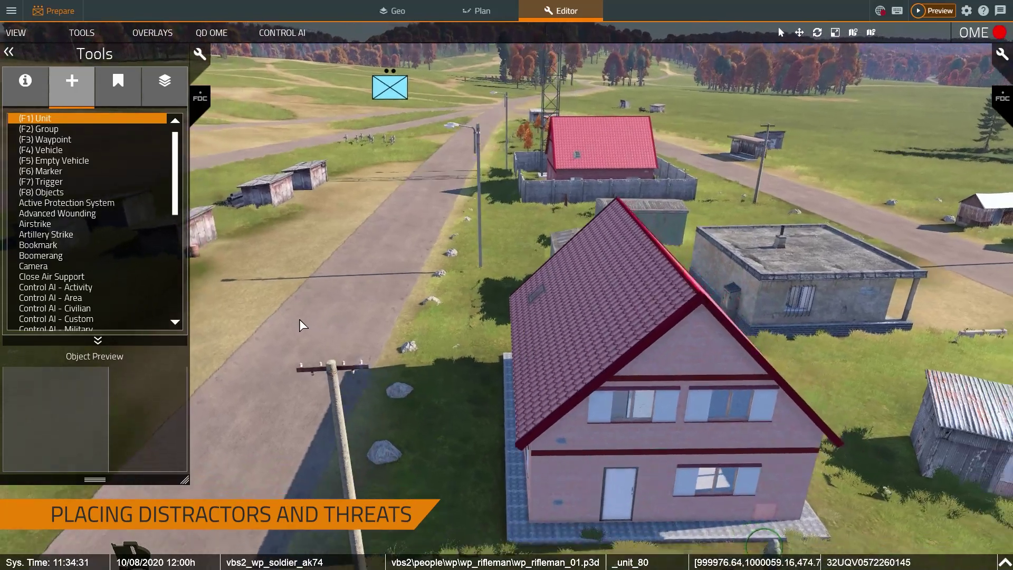
{"action": "key", "text": "d"}
{"action": "key", "text": "d"}
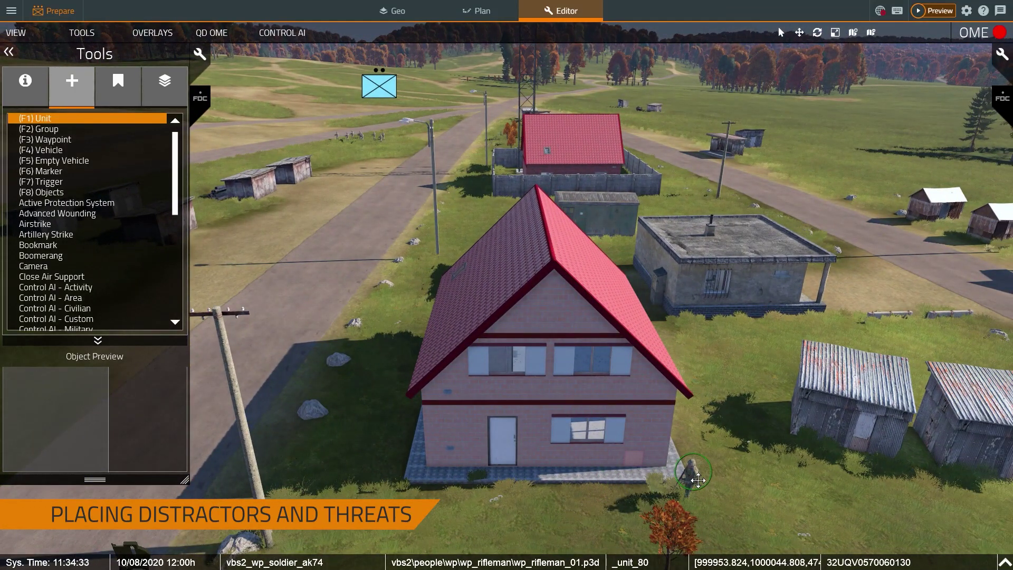
{"action": "scroll", "coordinate": [177, 227], "scroll_direction": "down", "scroll_amount": 2}
{"action": "left_click_drag", "start_coordinate": [176, 220], "coordinate": [171, 286]}
{"action": "left_click", "coordinate": [66, 283]}
- Switch to the 2D map and start a Surrender module just north of the OPFOR soldier
{"action": "middle_click_drag", "start_coordinate": [275, 317], "coordinate": [330, 326]}
{"action": "right_click_drag", "start_coordinate": [330, 327], "coordinate": [444, 373]}
{"action": "key", "text": "m"}
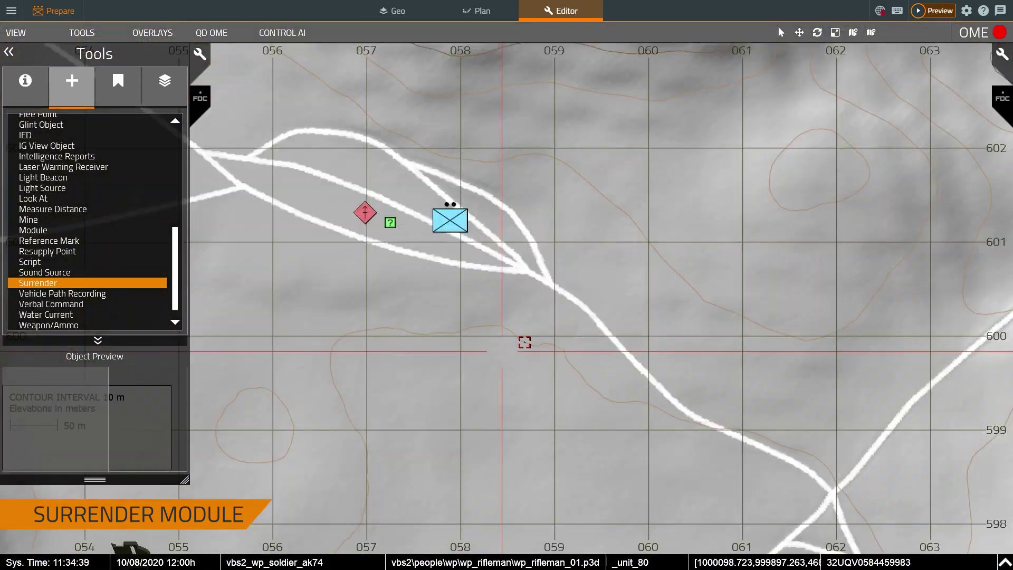
{"action": "right_click_drag", "start_coordinate": [428, 234], "coordinate": [464, 289]}
{"action": "scroll", "coordinate": [405, 266], "scroll_direction": "up", "scroll_amount": 3}
{"action": "scroll", "coordinate": [369, 261], "scroll_direction": "up", "scroll_amount": 2}
{"action": "left_click", "coordinate": [407, 263]}
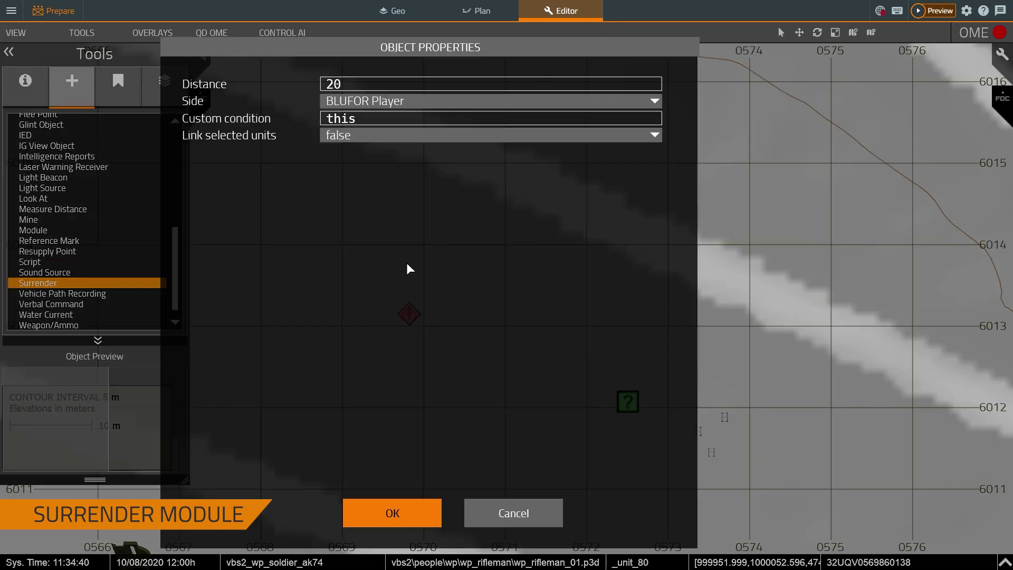
- Place the Surrender module with distance 20 and side BLUFOR Player, and link it to the OPFOR soldier
{"action": "left_click", "coordinate": [386, 83]}
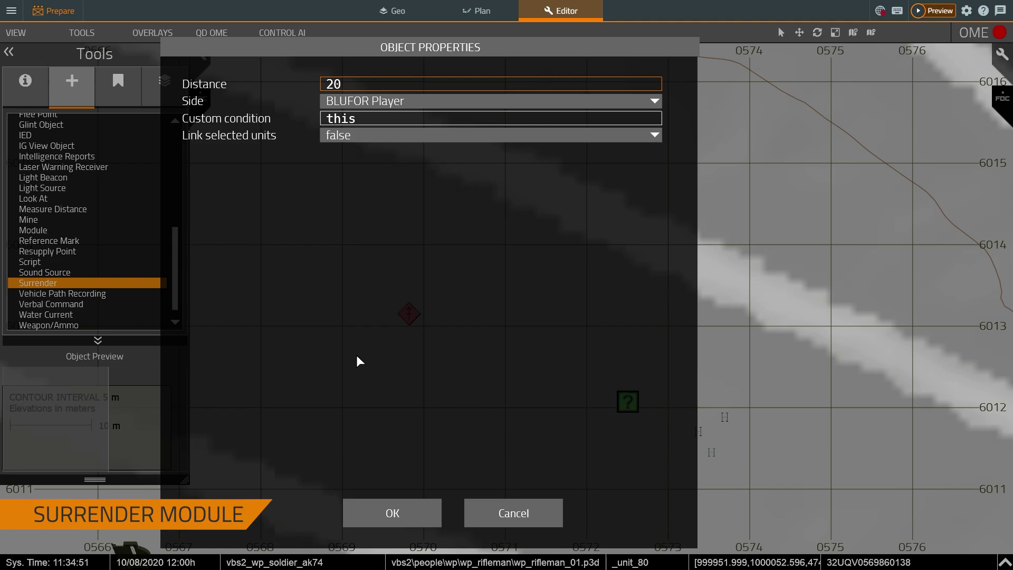
{"action": "key", "text": "Tab"}
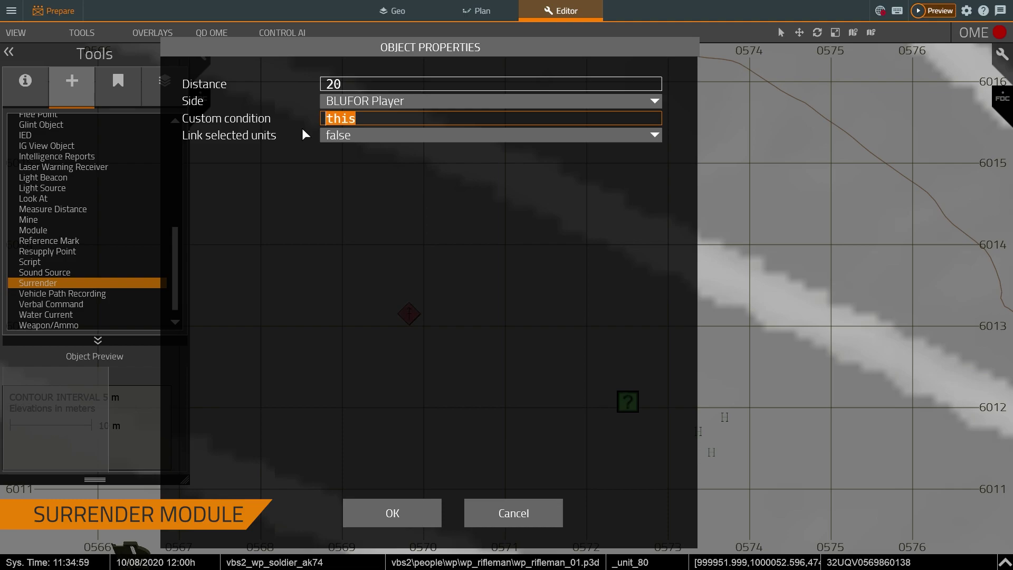
{"action": "left_click", "coordinate": [387, 514]}
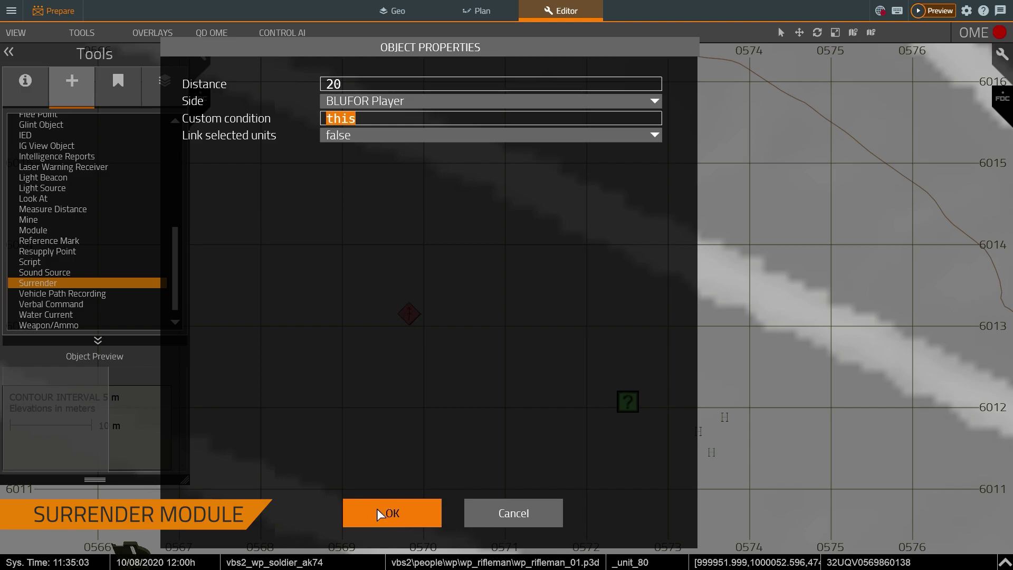
{"action": "left_click", "coordinate": [376, 509]}
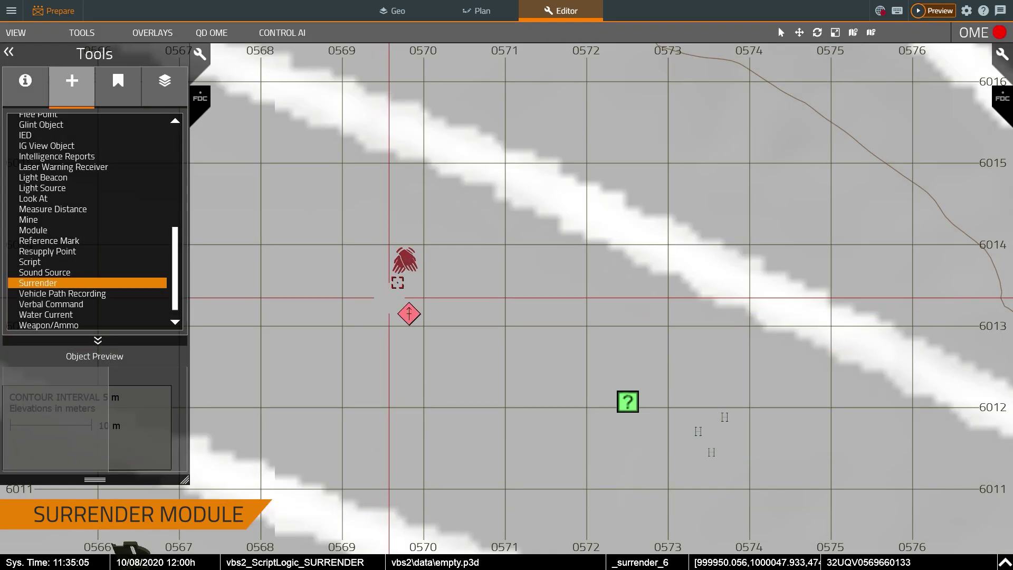
{"action": "left_click_drag", "start_coordinate": [404, 261], "coordinate": [409, 311]}
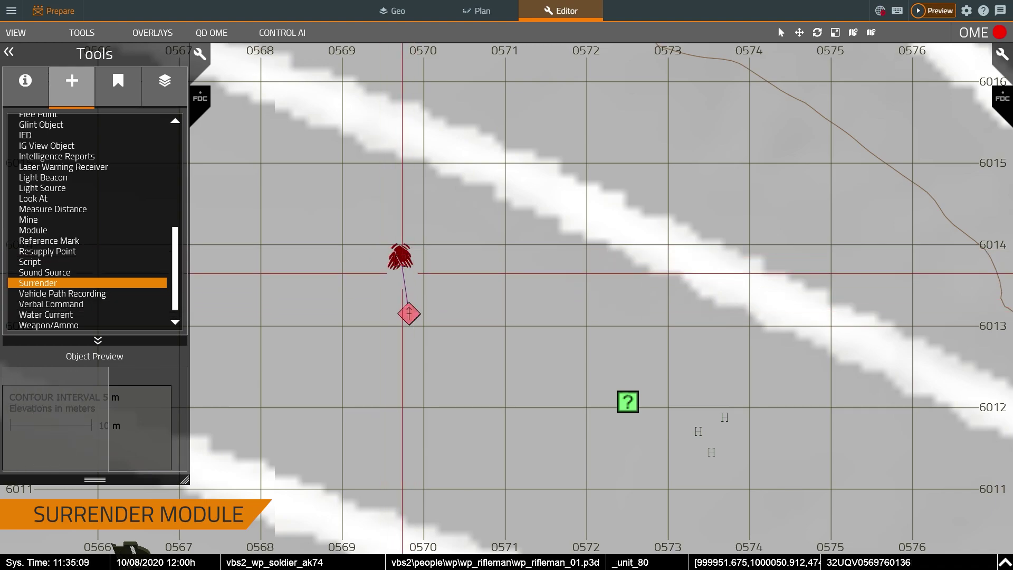
- Return from the map to the 3D view of the village and start the scenario preview
{"action": "right_click_drag", "start_coordinate": [460, 312], "coordinate": [401, 301]}
{"action": "scroll", "coordinate": [377, 304], "scroll_direction": "down", "scroll_amount": 2}
{"action": "right_click", "coordinate": [419, 301]}
{"action": "left_click", "coordinate": [435, 323]}
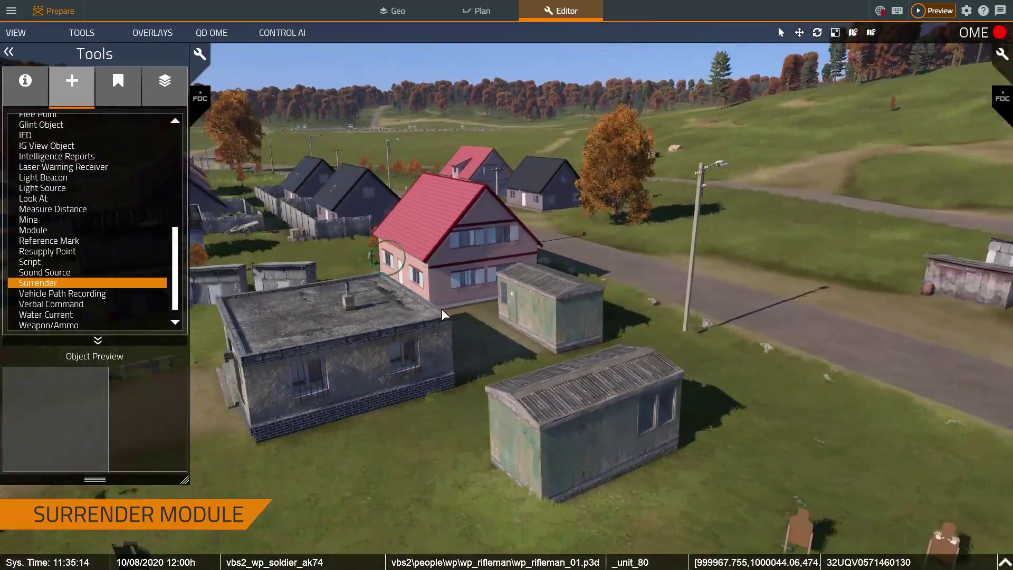
{"action": "key", "text": "s"}
{"action": "right_click_drag", "start_coordinate": [440, 307], "coordinate": [393, 305]}
{"action": "key", "text": "d"}
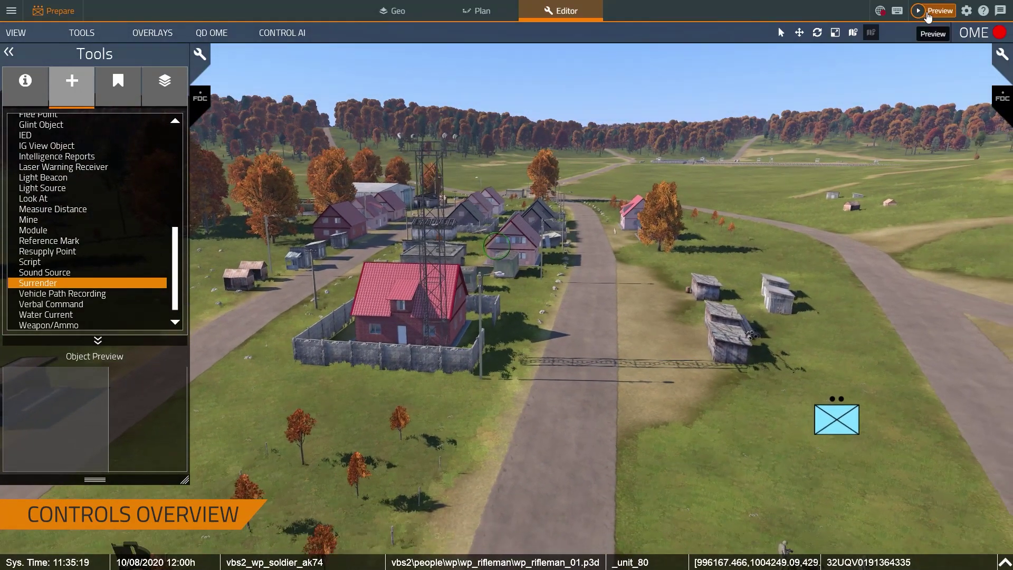
{"action": "left_click", "coordinate": [928, 17]}
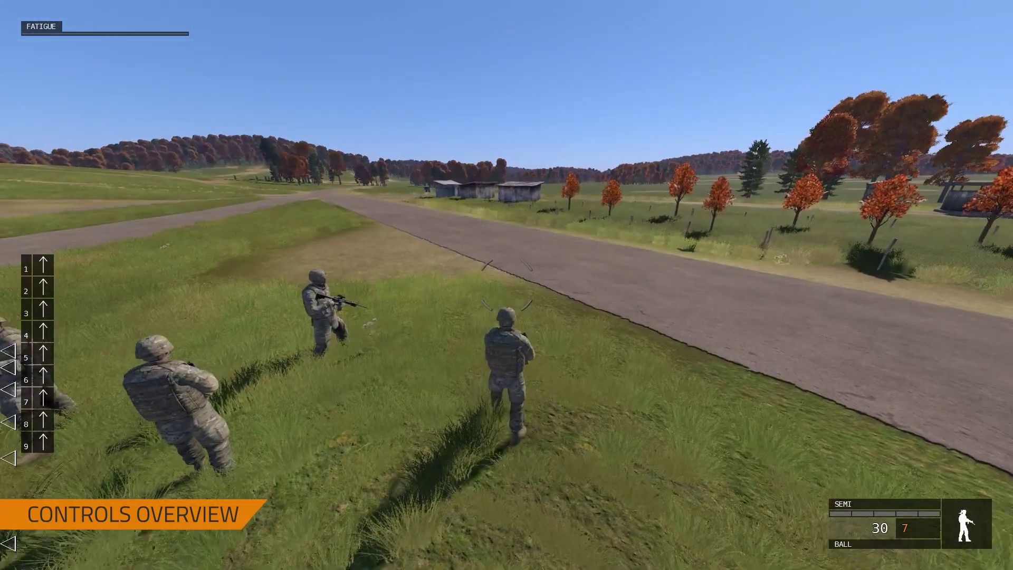
- Switch the player soldier between the prone and crouching stances
{"action": "key", "text": "z"}
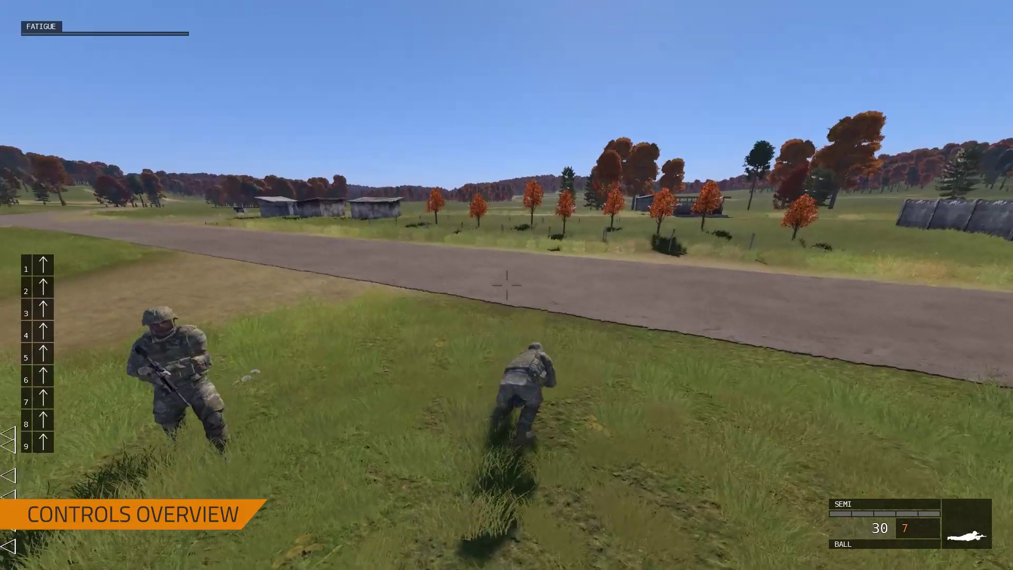
{"action": "key", "text": "x"}
{"action": "key", "text": "z"}
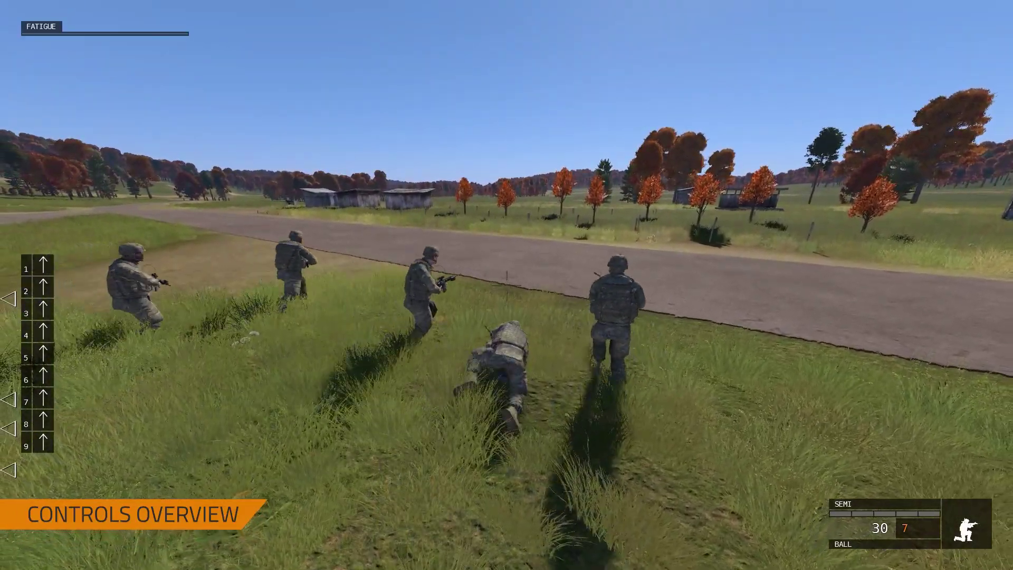
{"action": "key", "text": "x"}
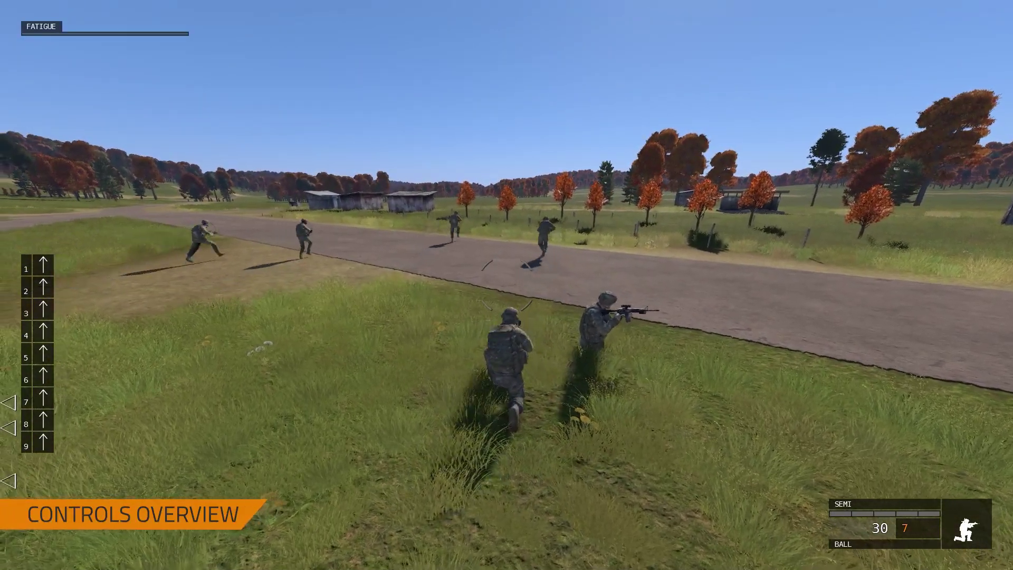
- Bring up the compass in the player soldier's view
{"action": "key", "text": "i"}
{"action": "left_click", "coordinate": [452, 95]}
{"action": "key", "text": "i"}
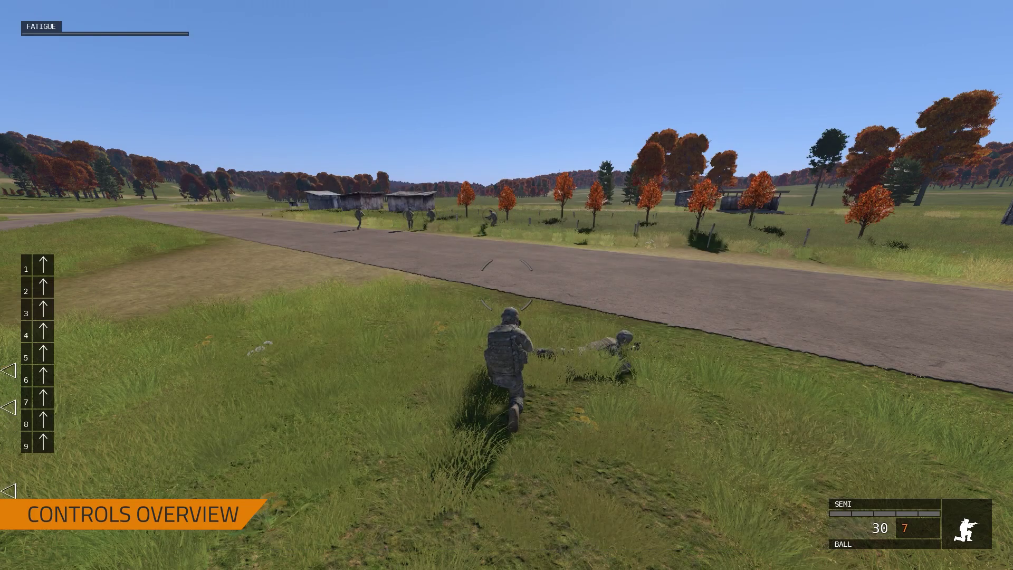
{"action": "key", "text": "k"}
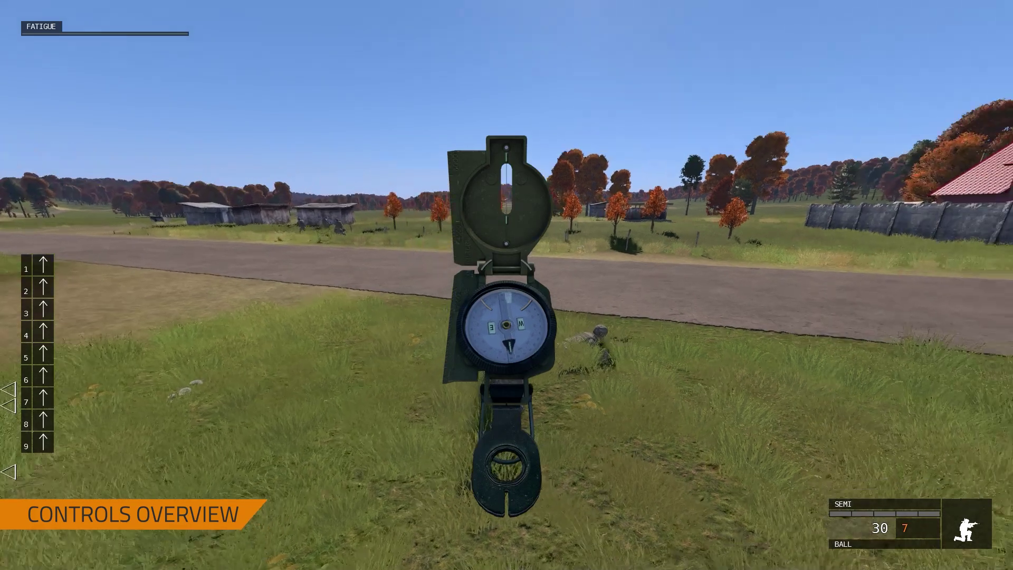
- Pause the simulation and open the control settings, filtered to Infantry controls, to examine the compass and other key bindings
{"action": "key", "text": "Escape"}
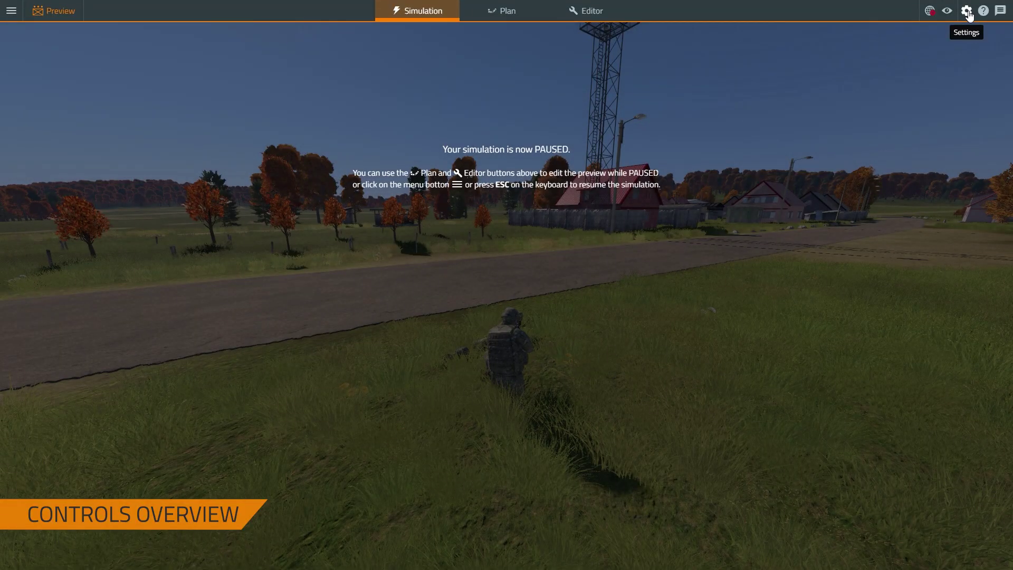
{"action": "left_click", "coordinate": [968, 12]}
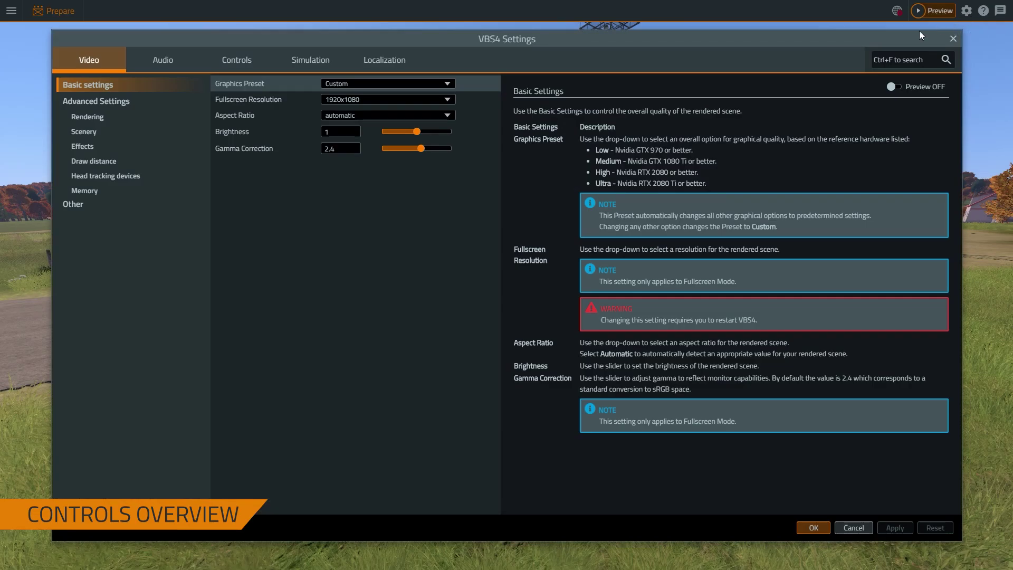
{"action": "left_click", "coordinate": [233, 65]}
{"action": "left_click", "coordinate": [667, 84]}
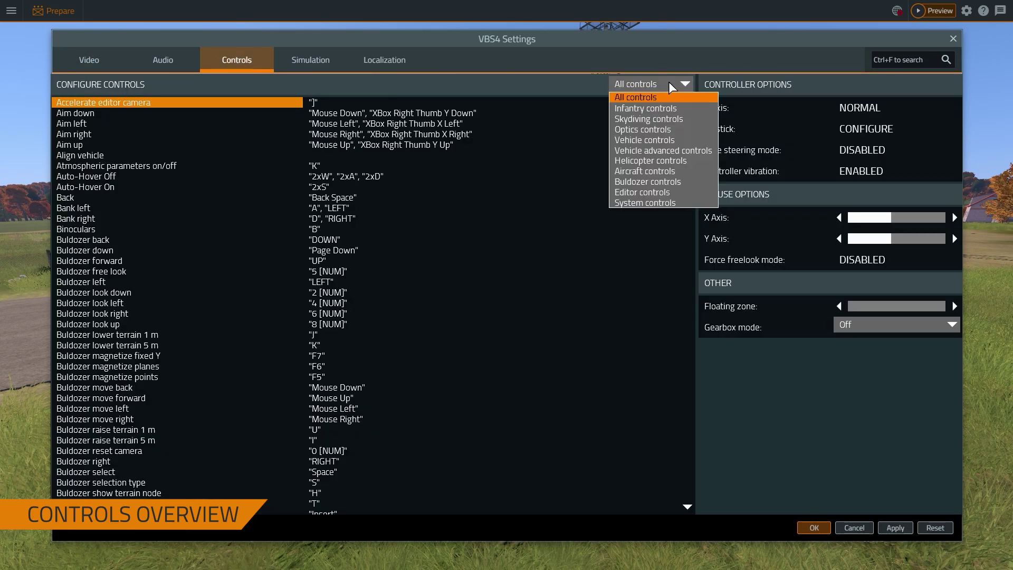
{"action": "left_click", "coordinate": [660, 108]}
{"action": "left_click_drag", "start_coordinate": [689, 124], "coordinate": [678, 149]}
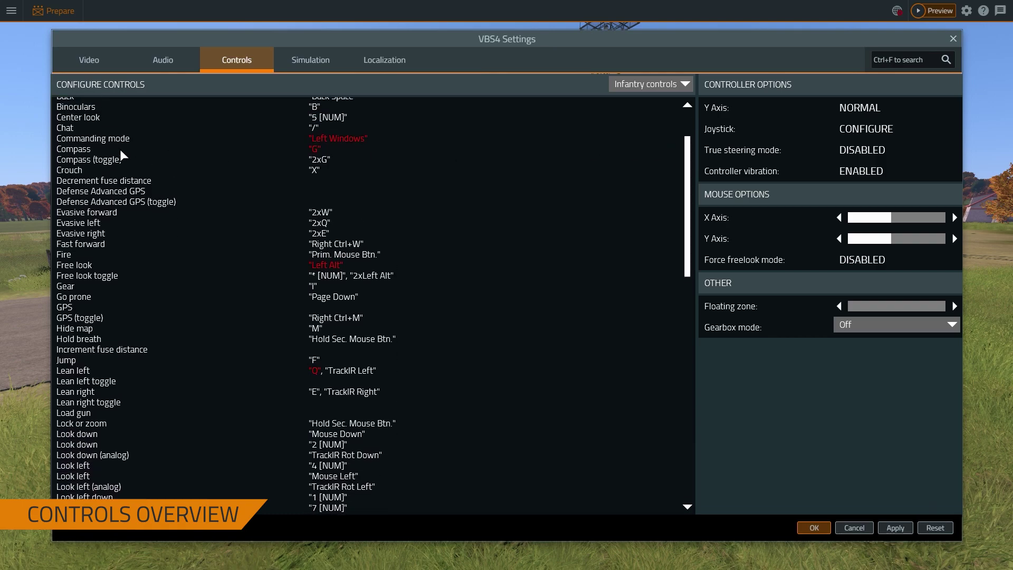